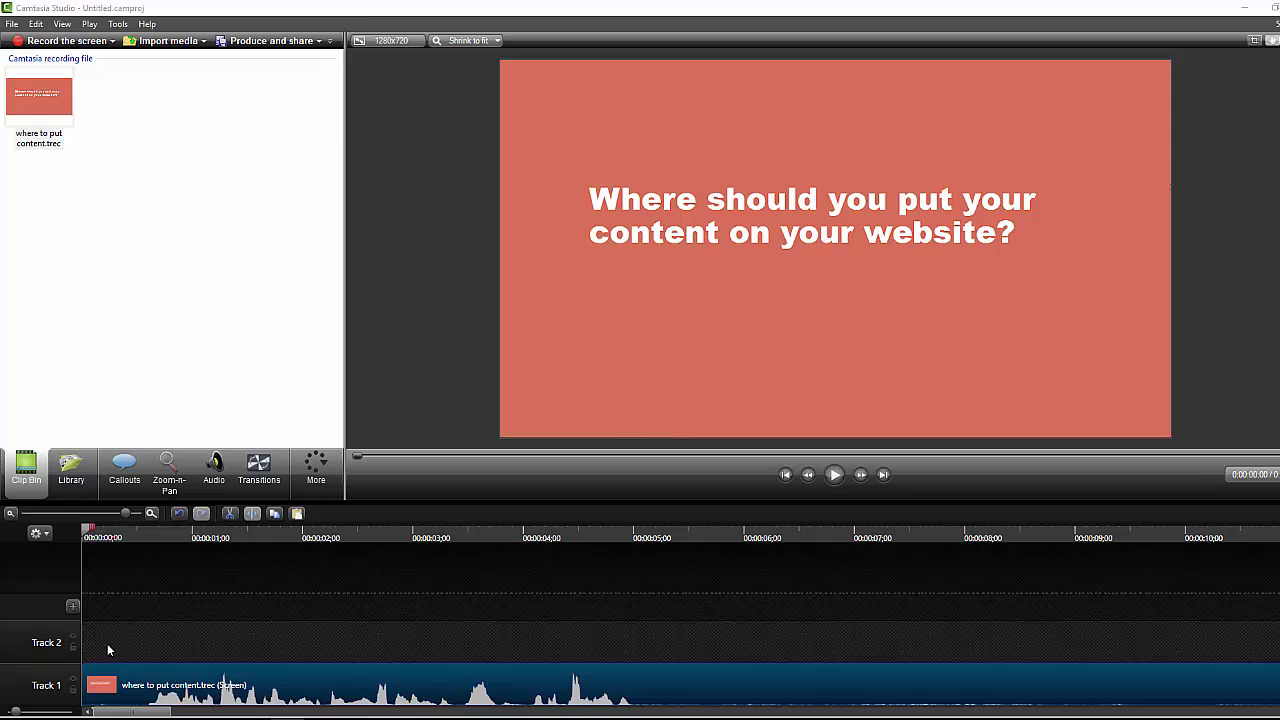
Lock Track 2 and preview the opening title's audio up to about 0:00:05;08
left_click(73, 647)
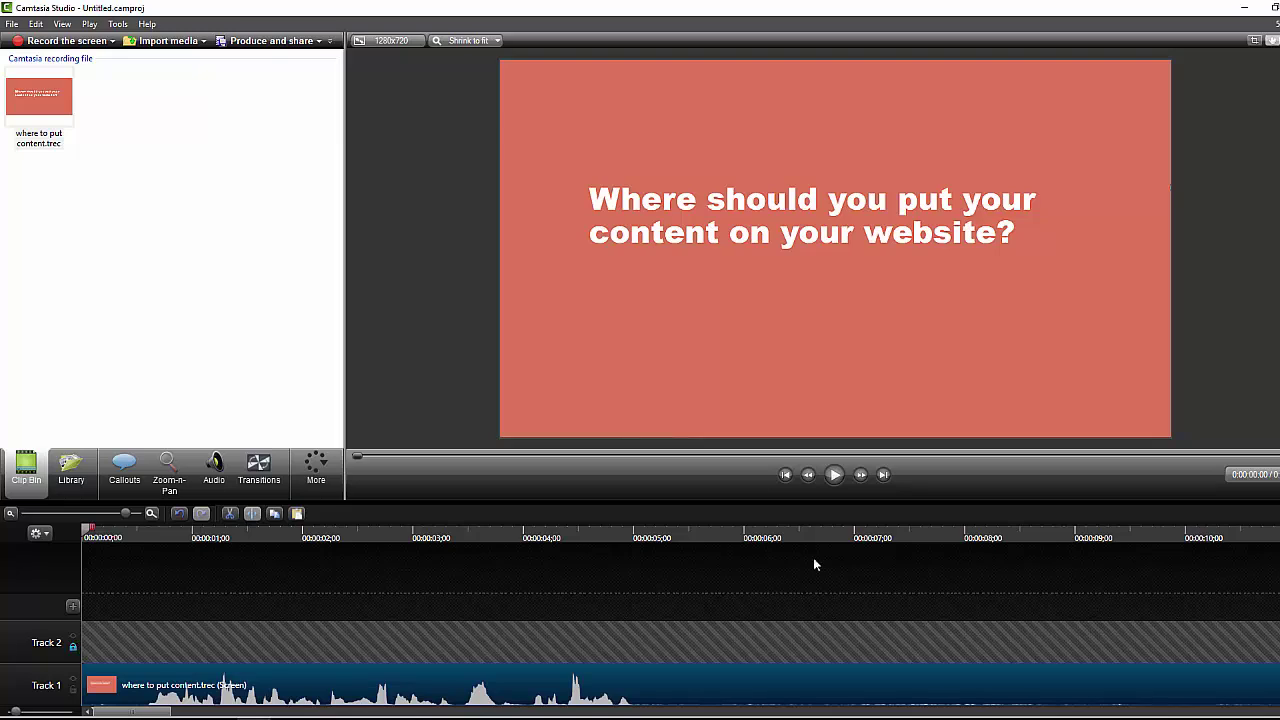
left_click(837, 476)
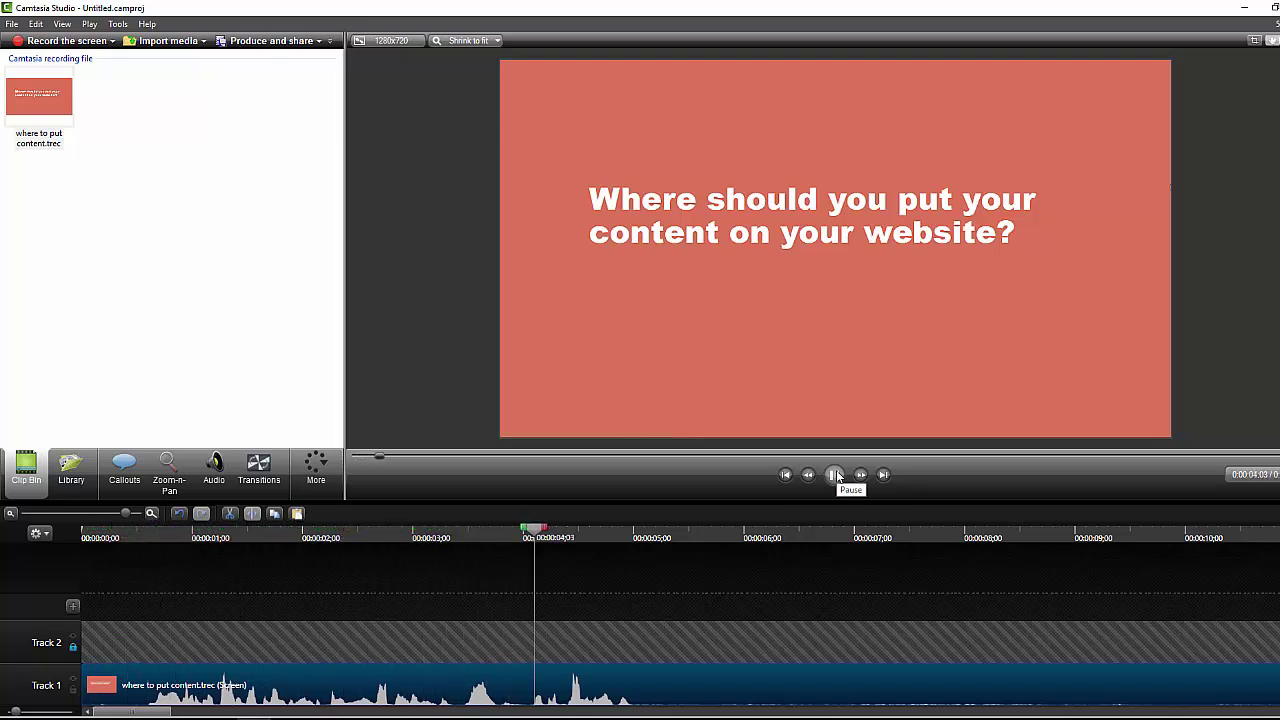
left_click(835, 475)
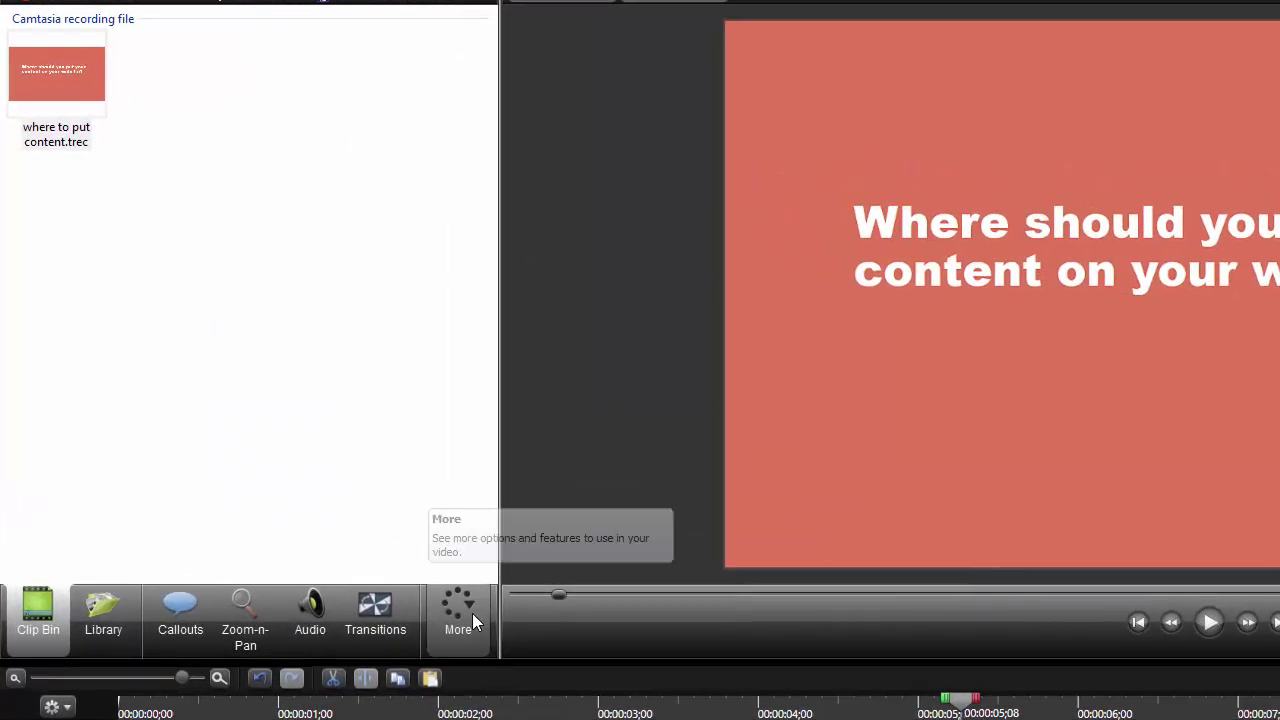
Show the Audio panel with its volume leveling, noise removal, volume, fade and silence tools
left_click(472, 620)
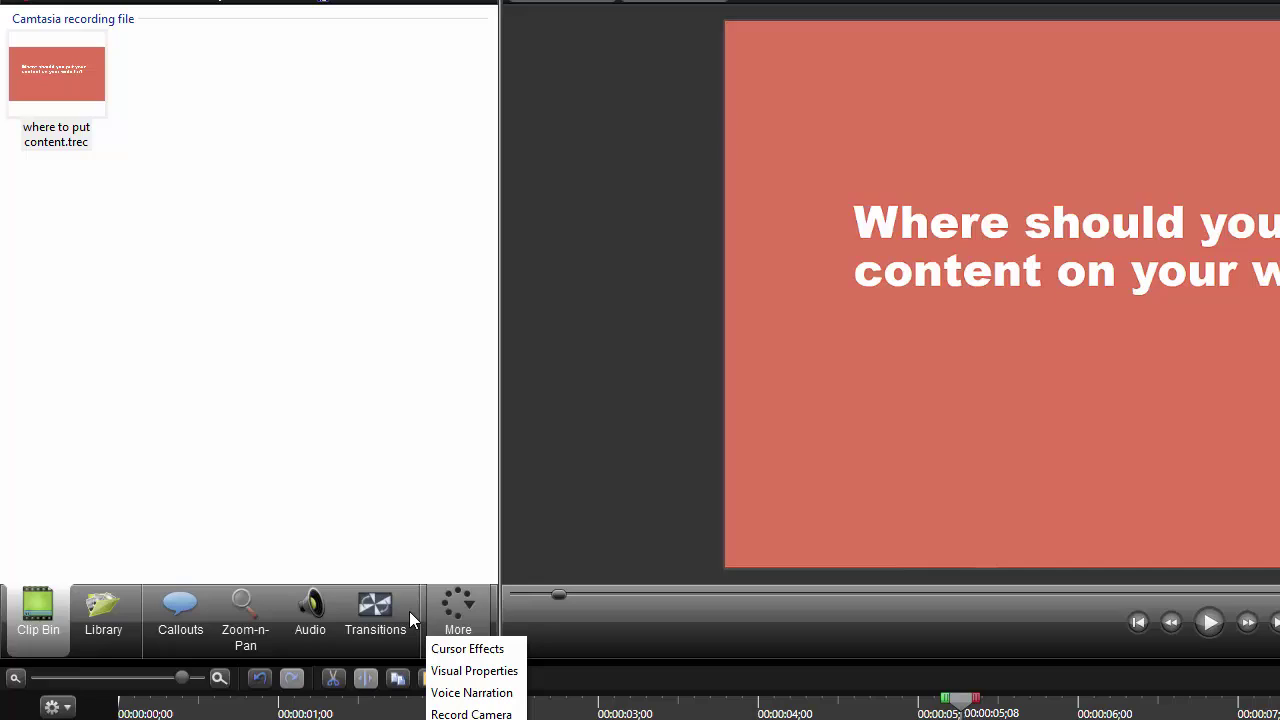
left_click(303, 620)
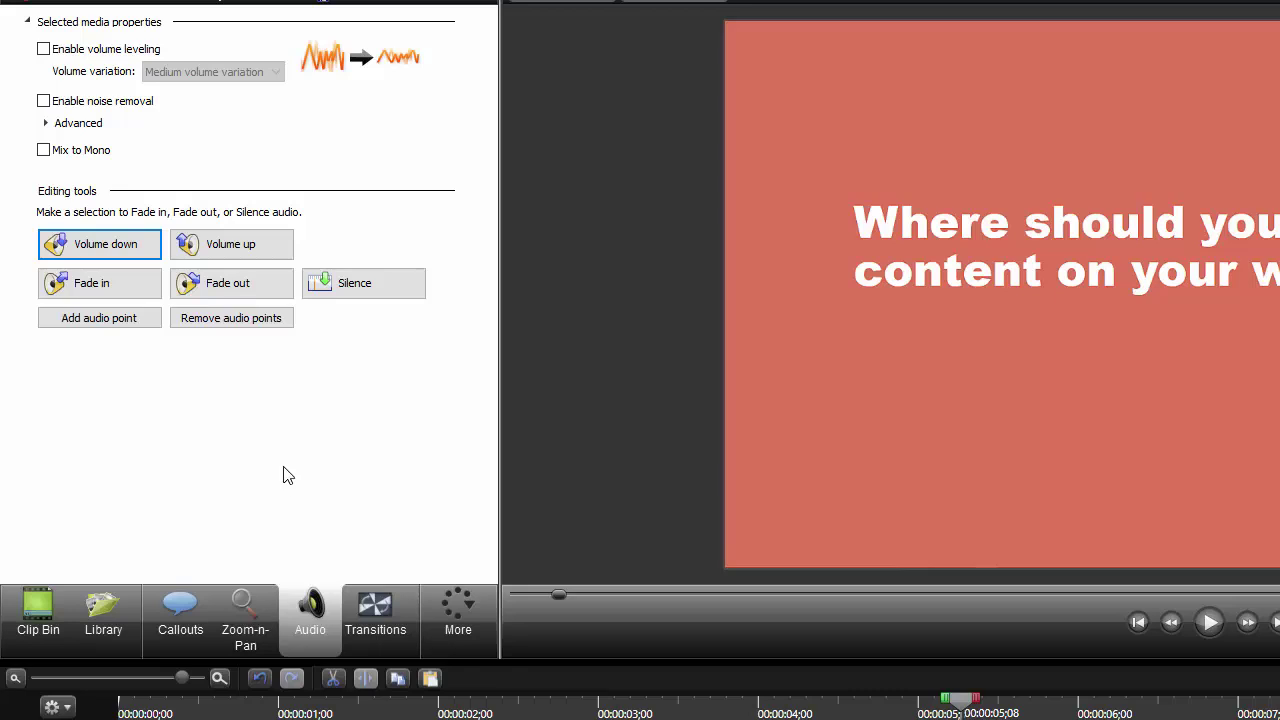
left_click(248, 246)
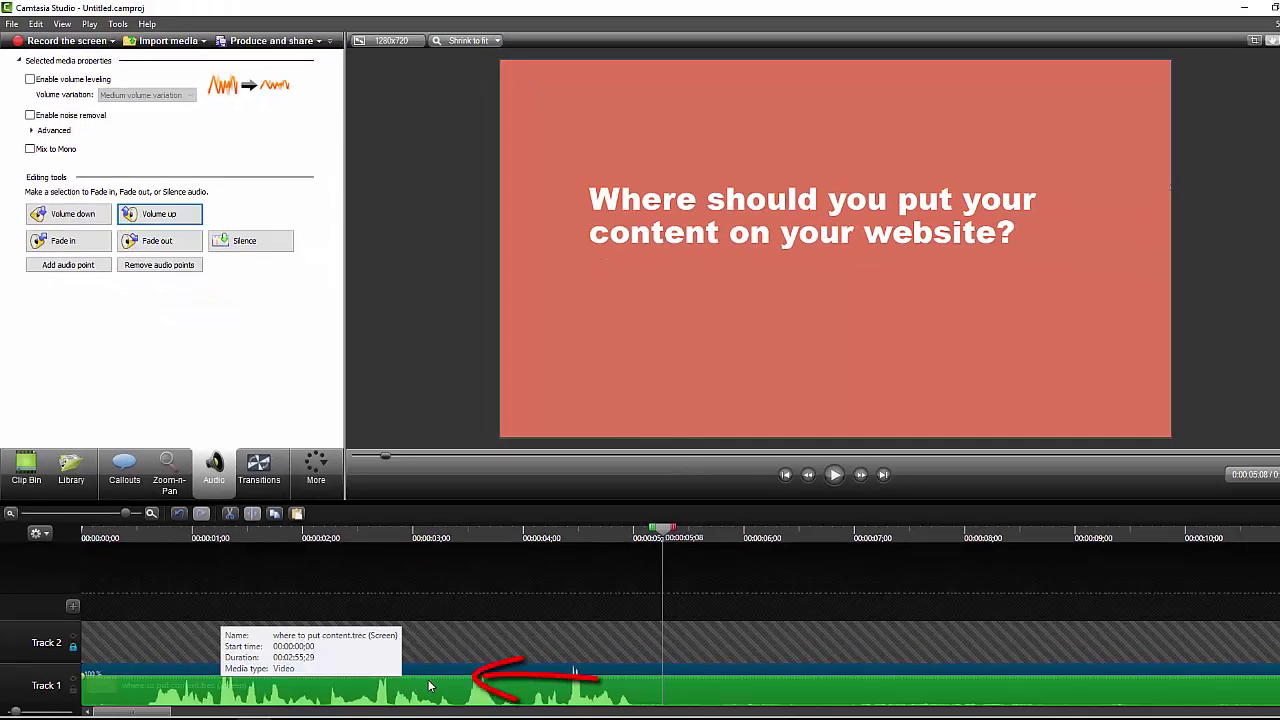
Lower the Track 1 clip's volume, enable noise removal, and replay it from 0:00
left_click(75, 217)
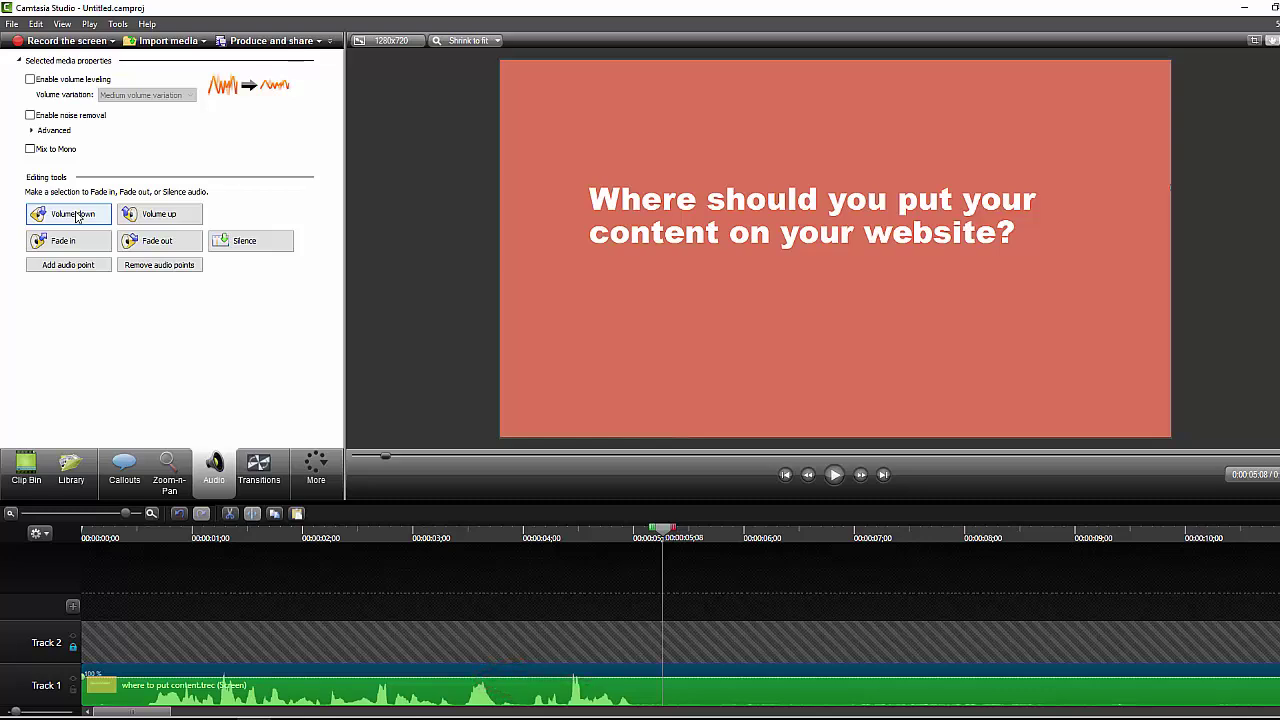
left_click(30, 116)
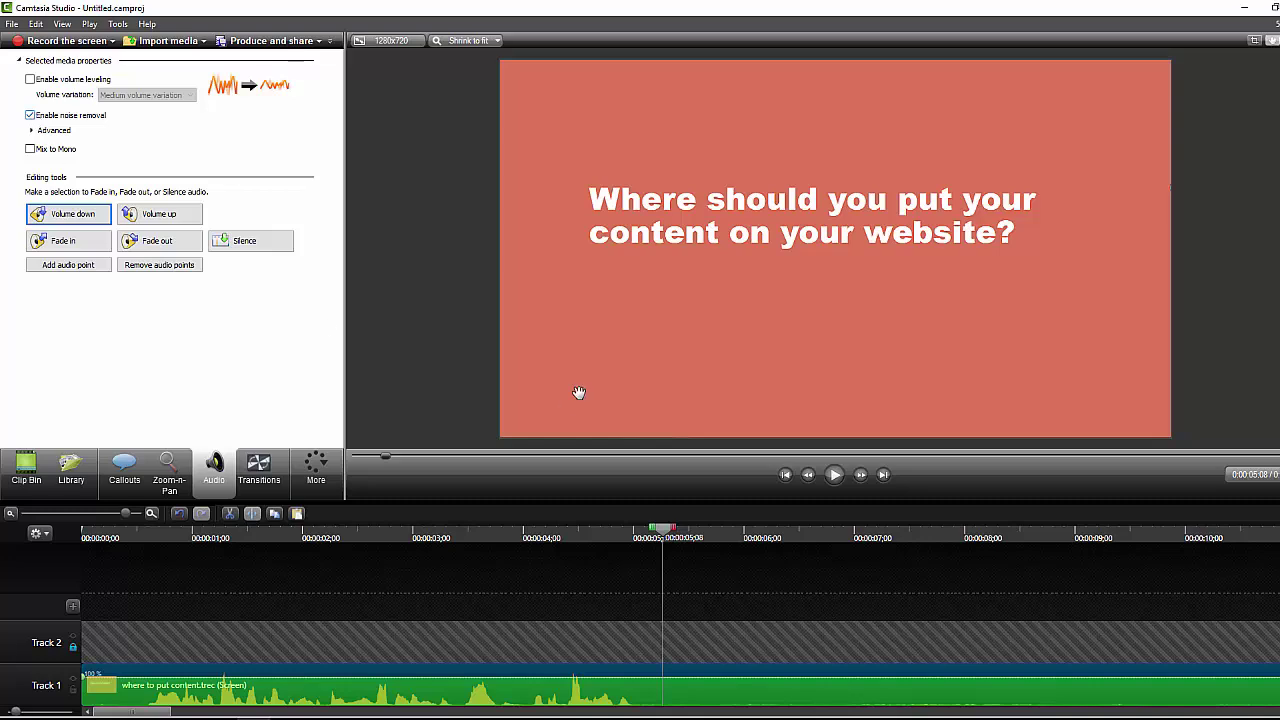
left_click(112, 545)
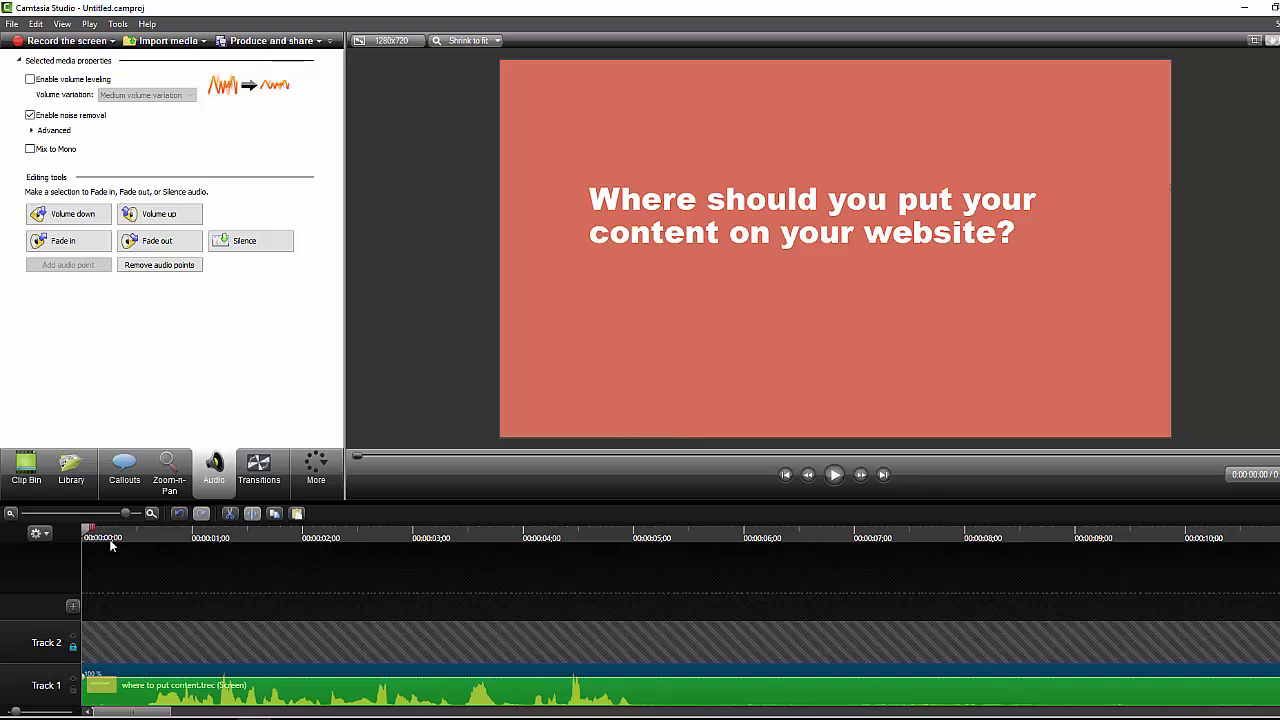
left_click(836, 475)
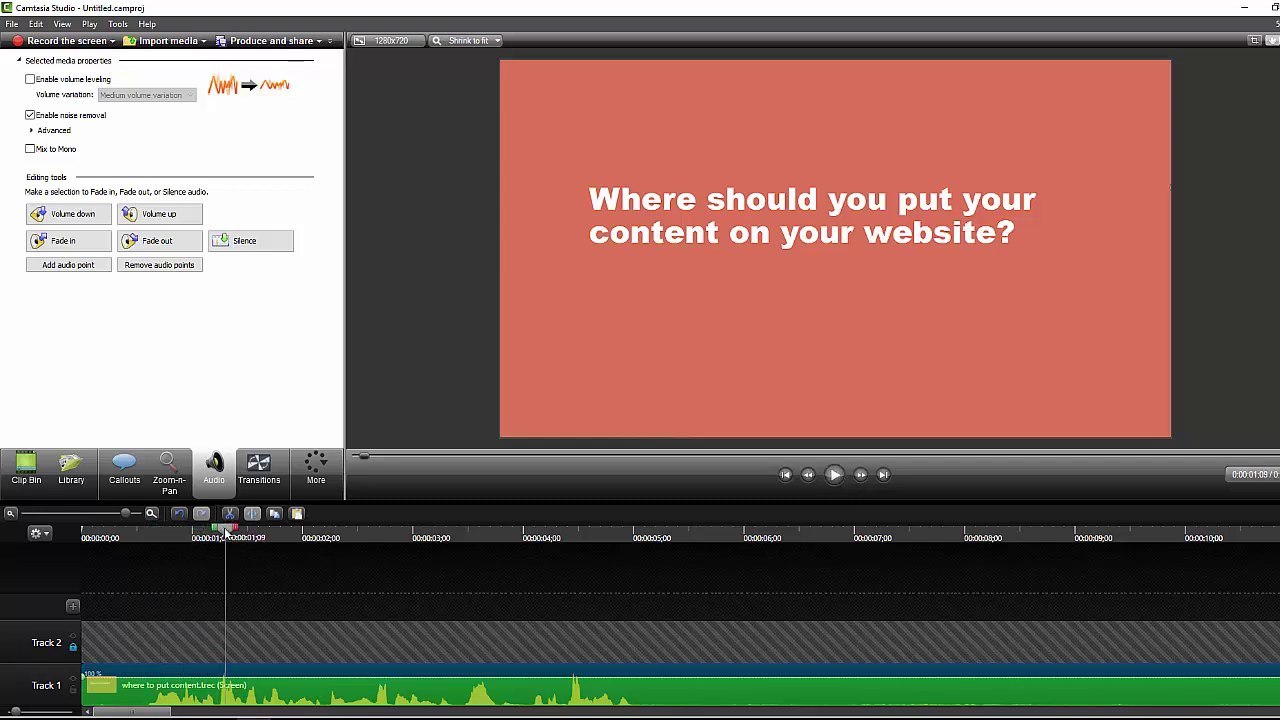
Silence the noisy opening stretch from 0:00 to about 0;17
left_click_drag(226, 533, 56, 540)
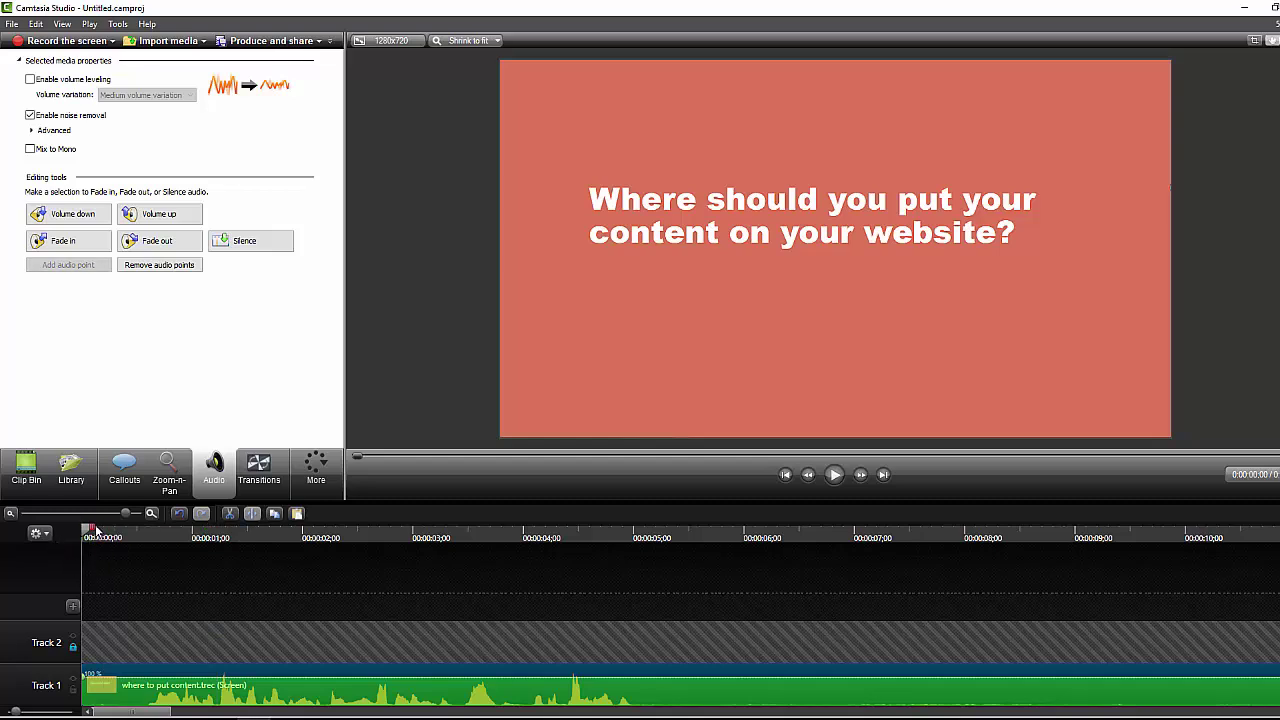
left_click_drag(95, 530, 128, 538)
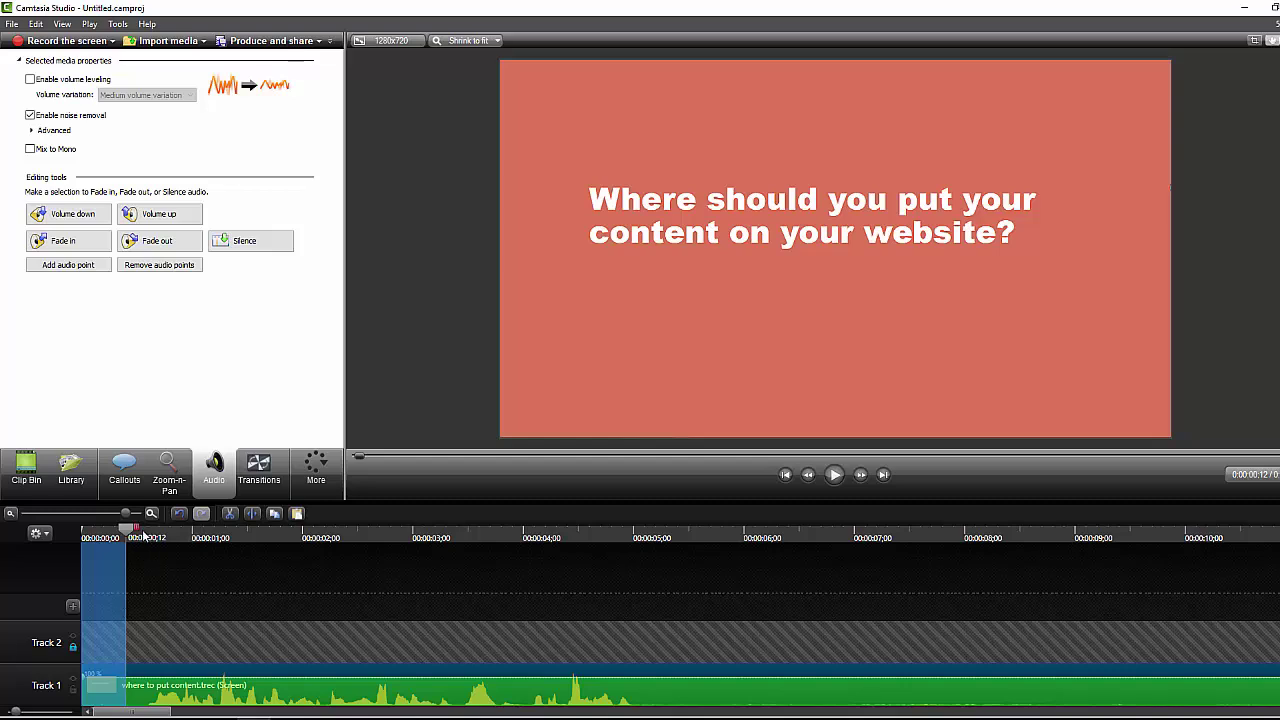
left_click_drag(143, 537, 153, 543)
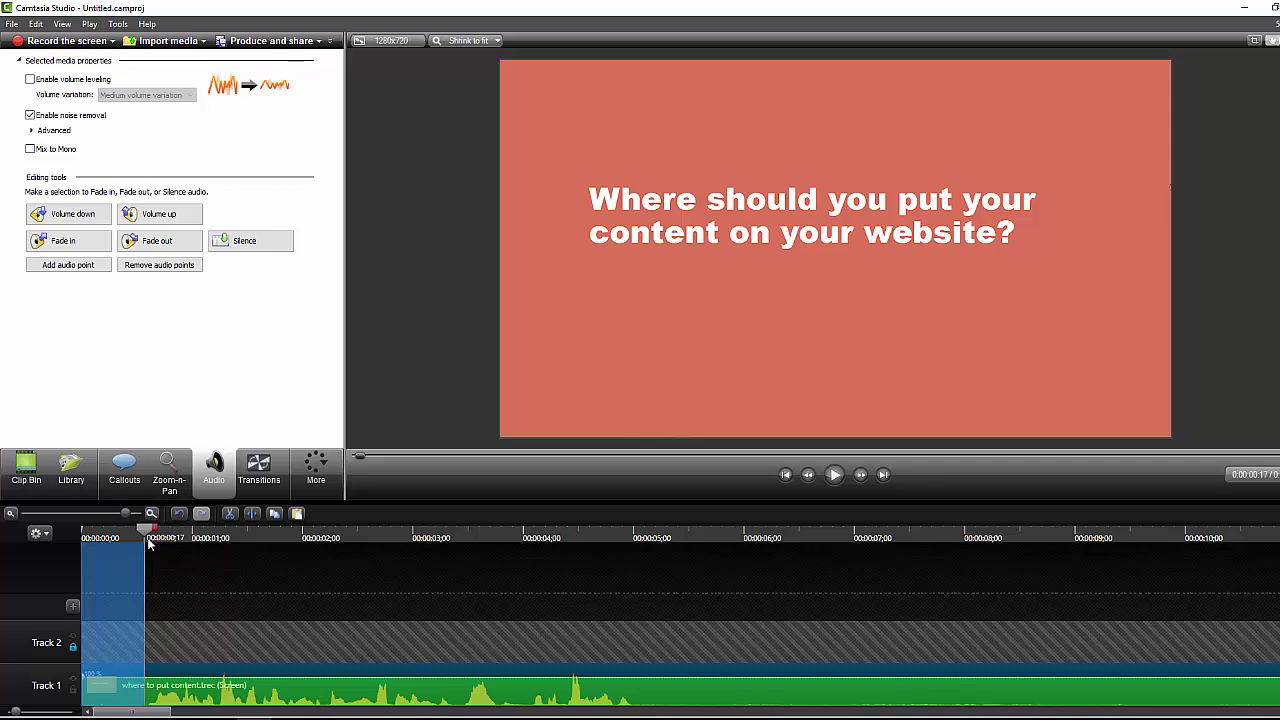
left_click(248, 247)
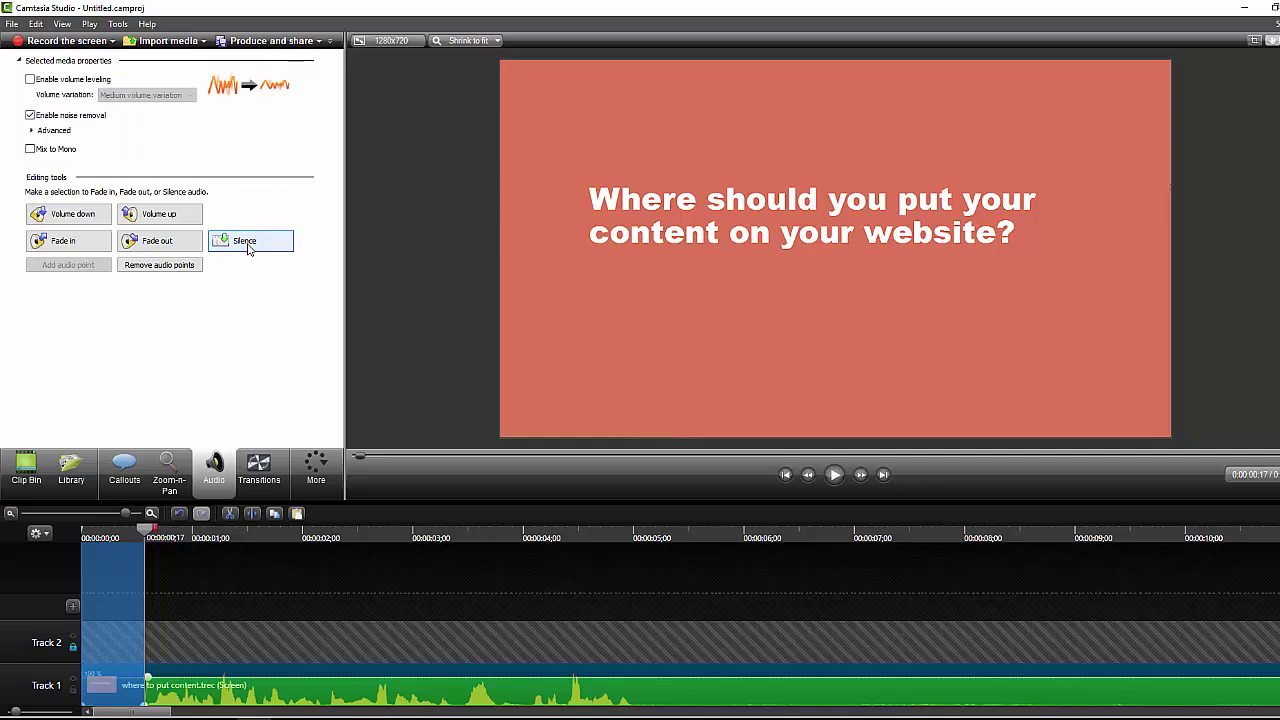
Clear the selection and play the edited clip back to about 0:00:03;21
left_click(88, 538)
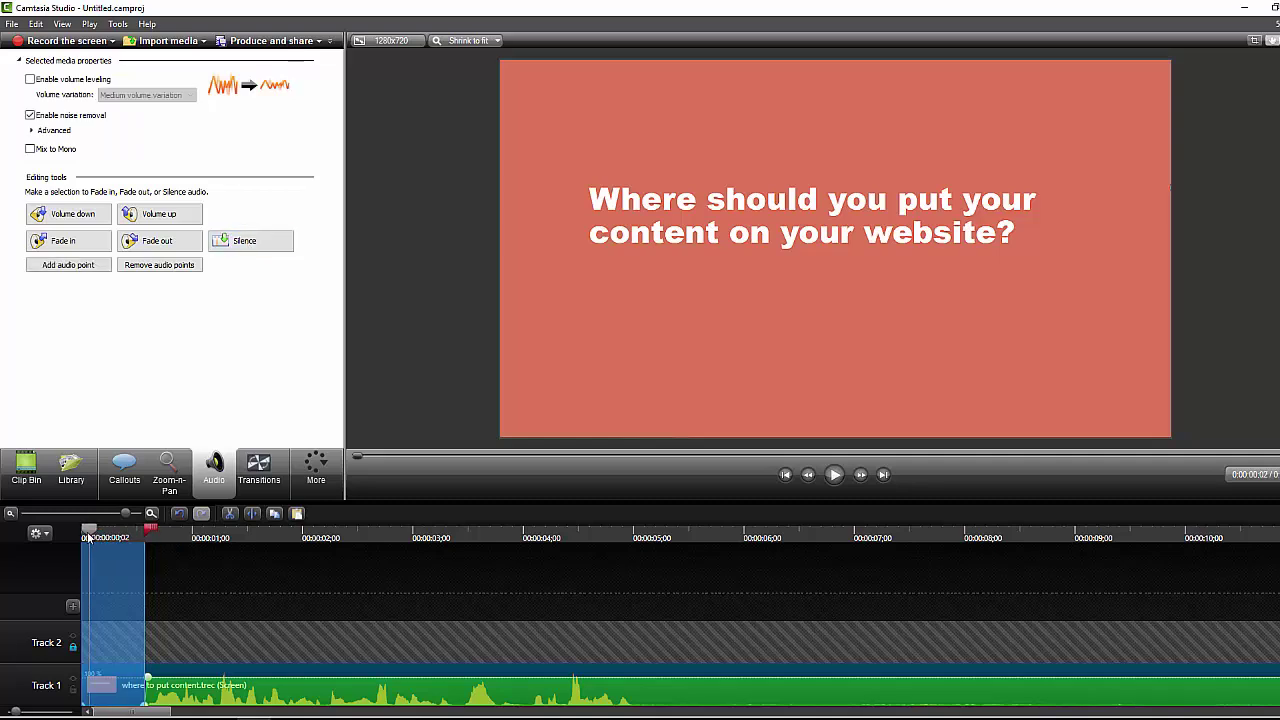
left_click(86, 538)
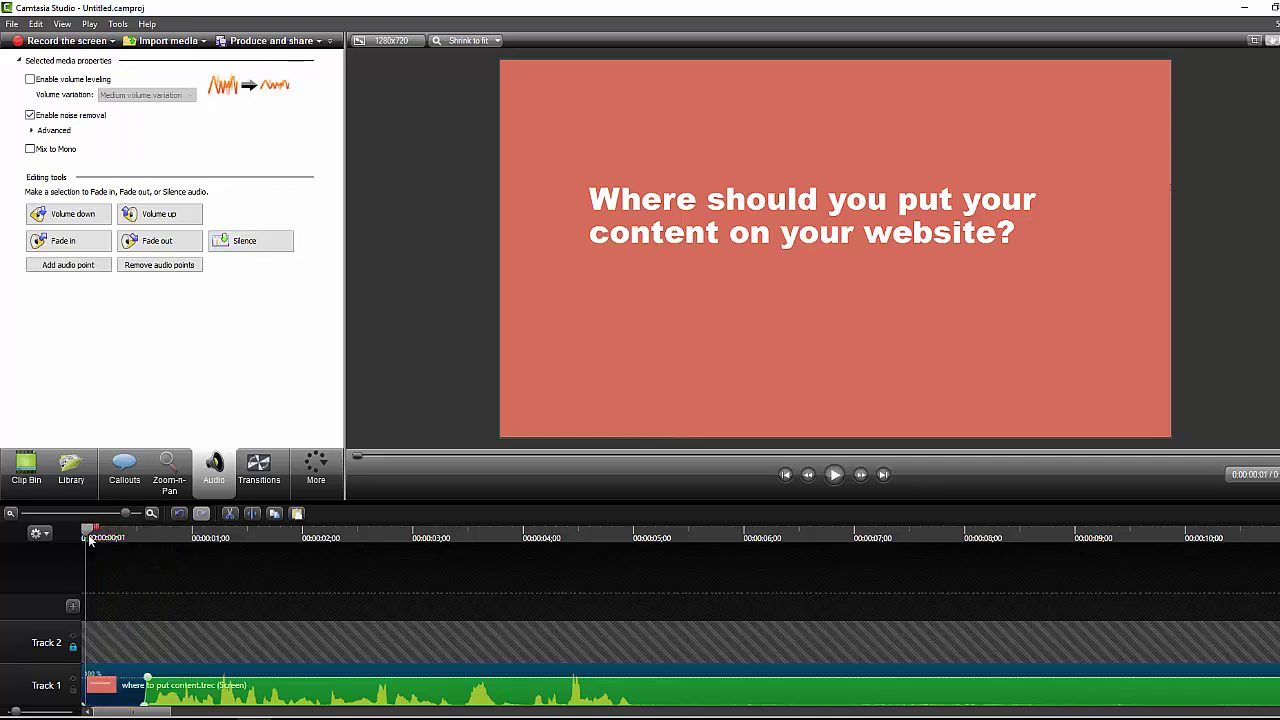
left_click(834, 475)
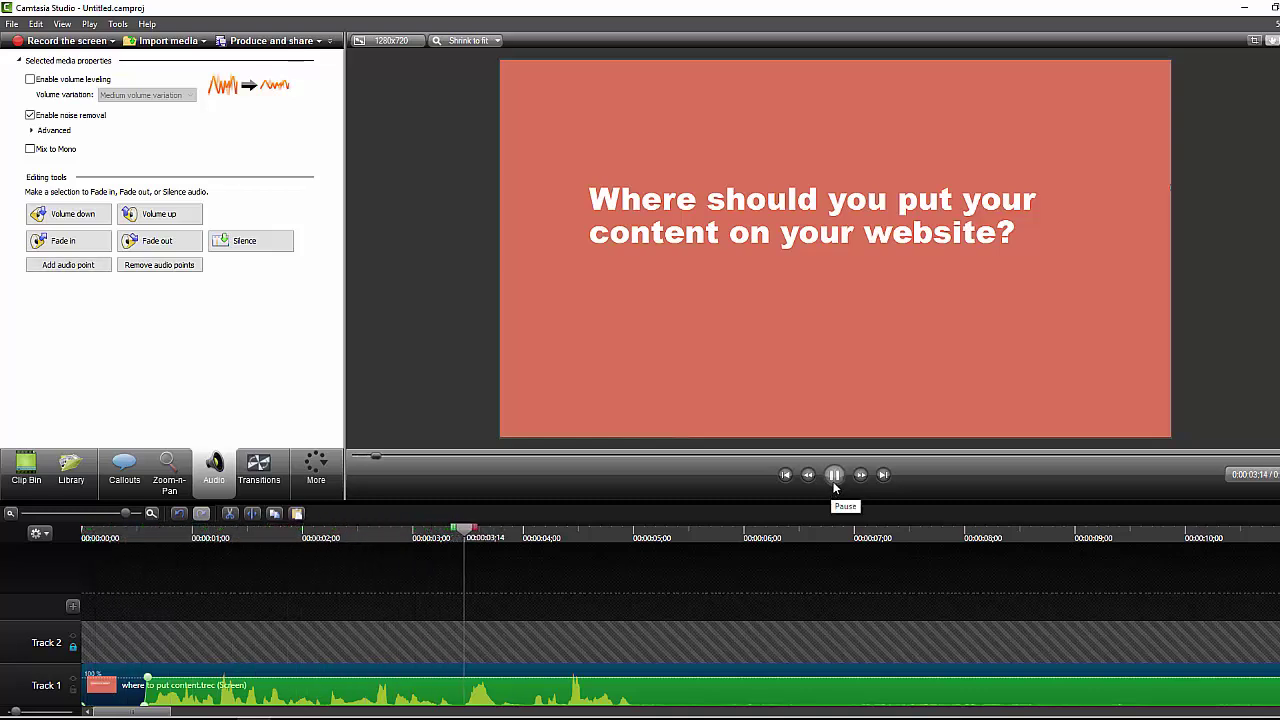
left_click(834, 475)
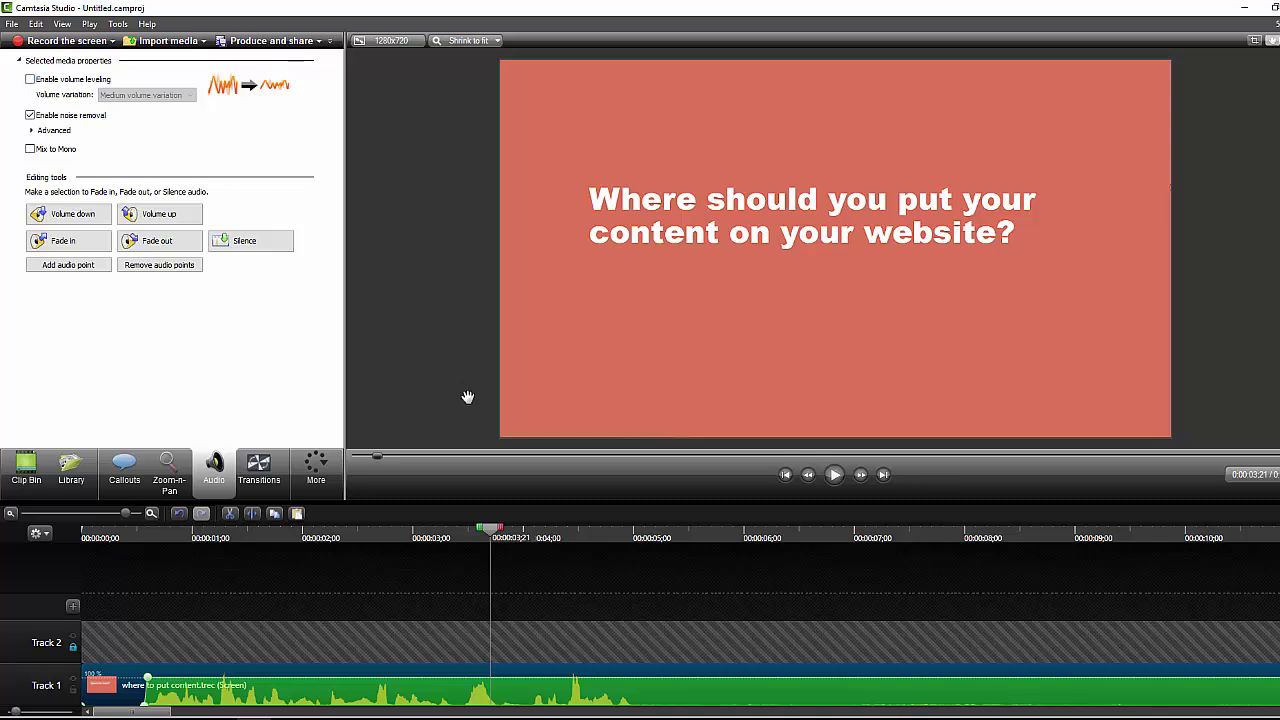
left_click_drag(496, 530, 218, 546)
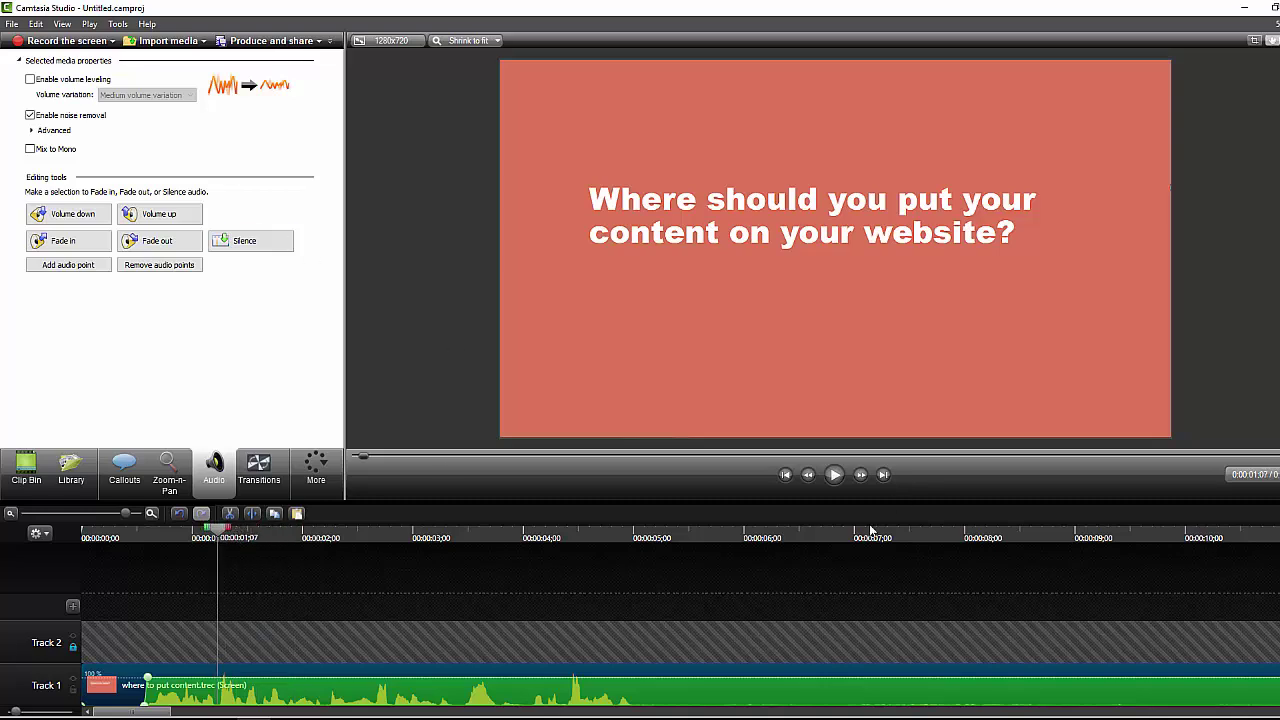
left_click(835, 475)
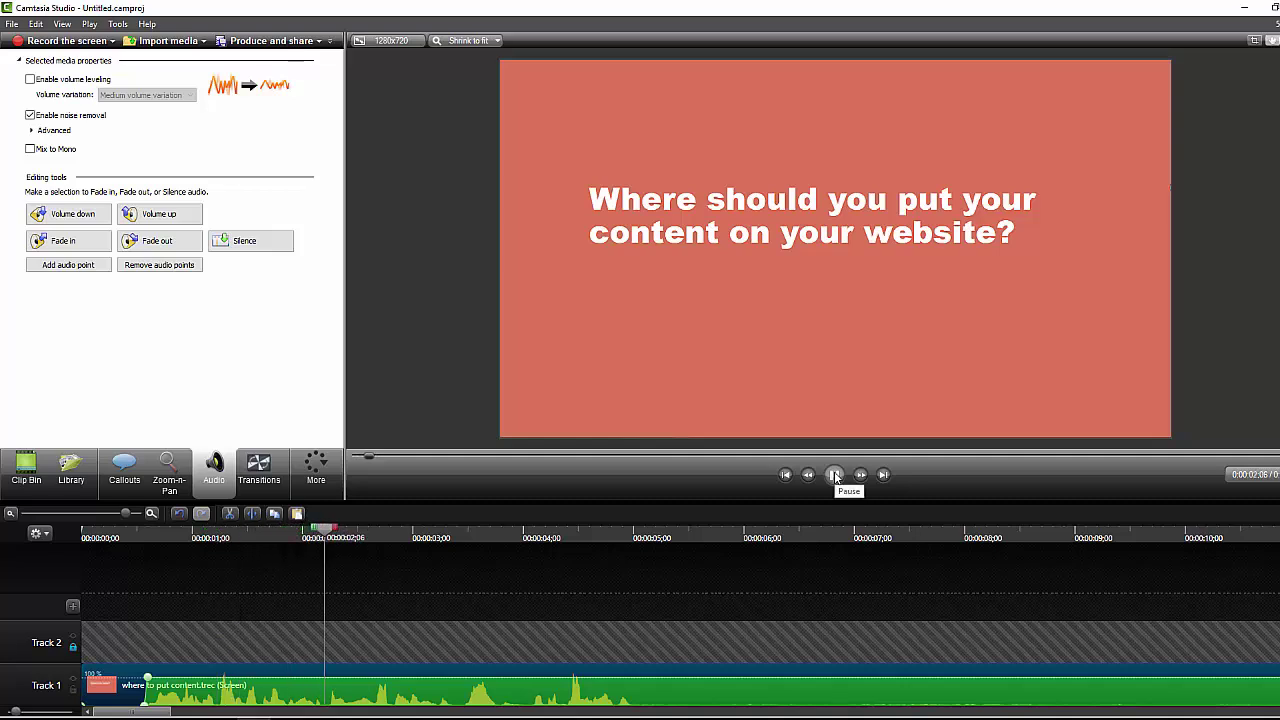
left_click(835, 475)
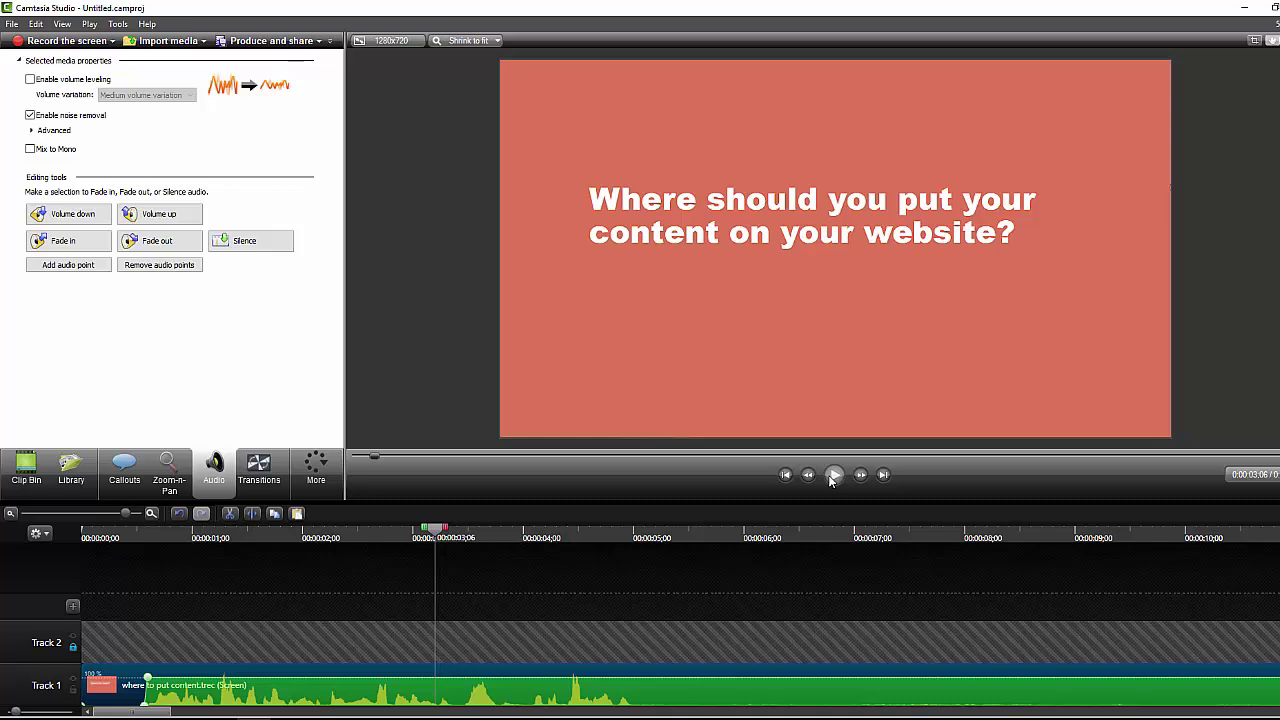
On a zoomed-in timeline, select the pop around 0:01;07–0:01;10 and lower its volume twice
left_click(428, 537)
mouse_move(343, 541)
left_mouse_down()
mouse_move(205, 542)
mouse_move(247, 530)
left_mouse_up()
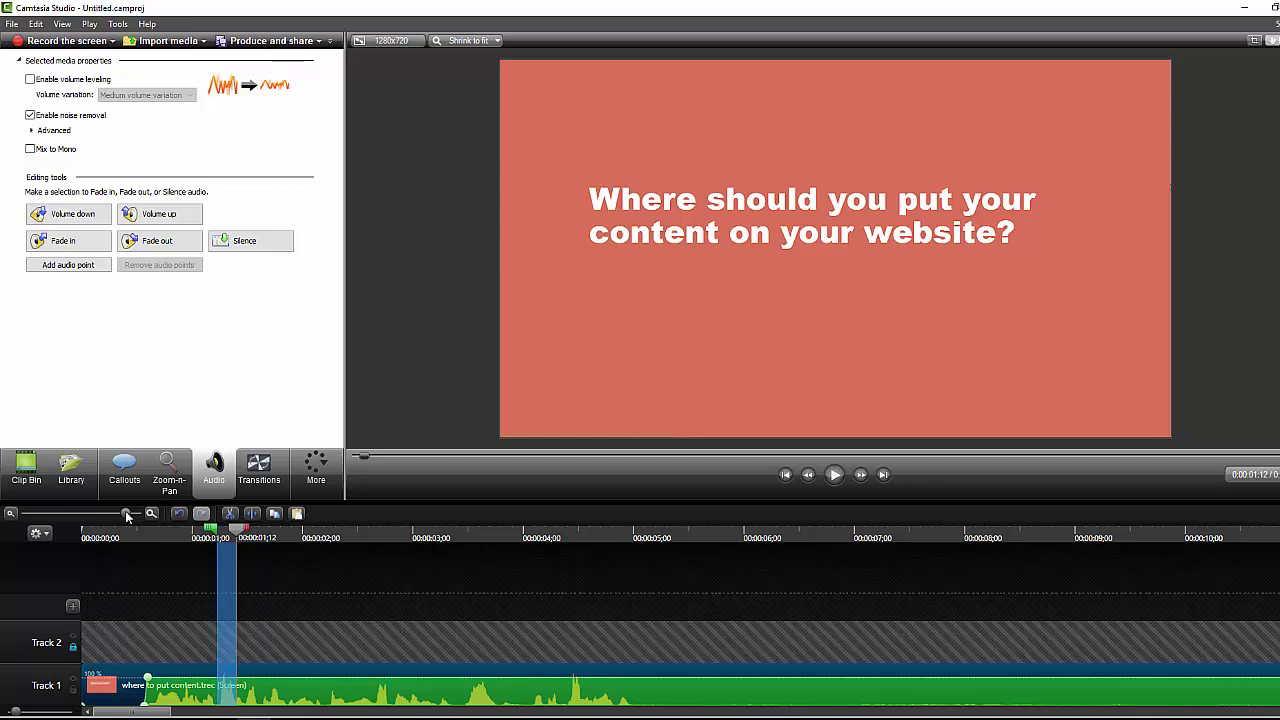
left_click_drag(126, 515, 142, 515)
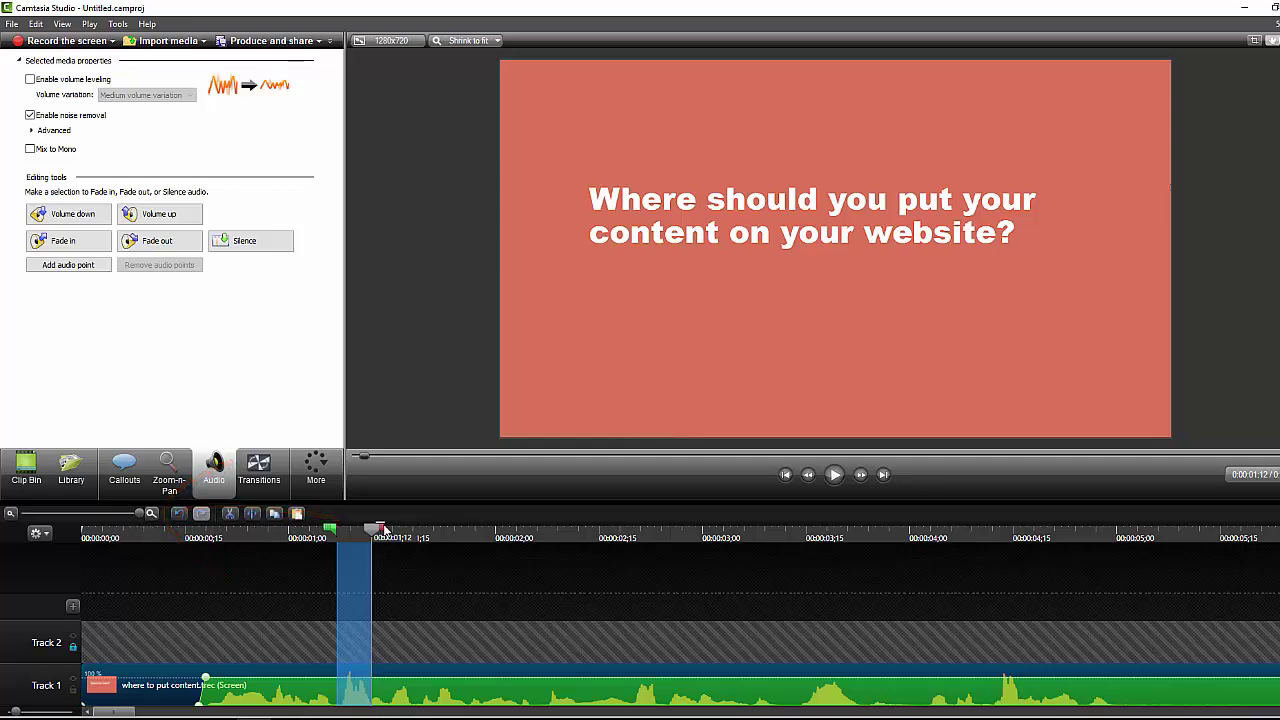
left_click_drag(383, 529, 369, 538)
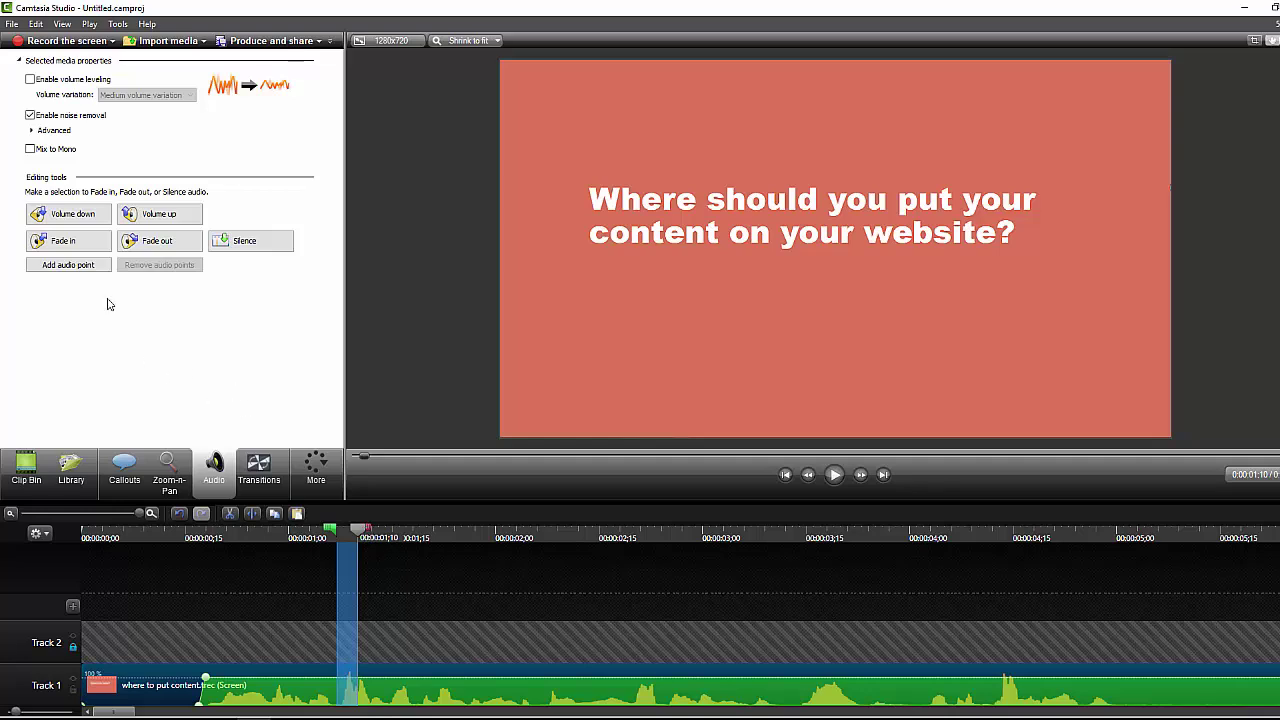
left_click(86, 216)
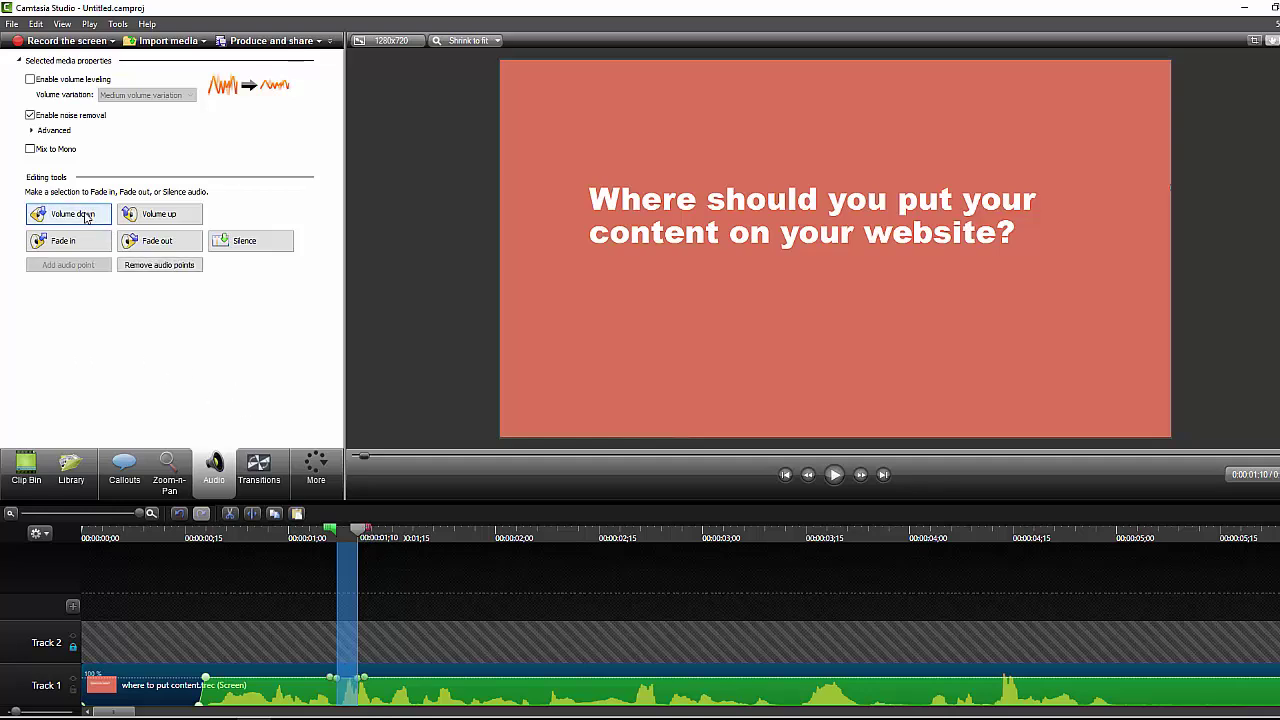
left_click(86, 217)
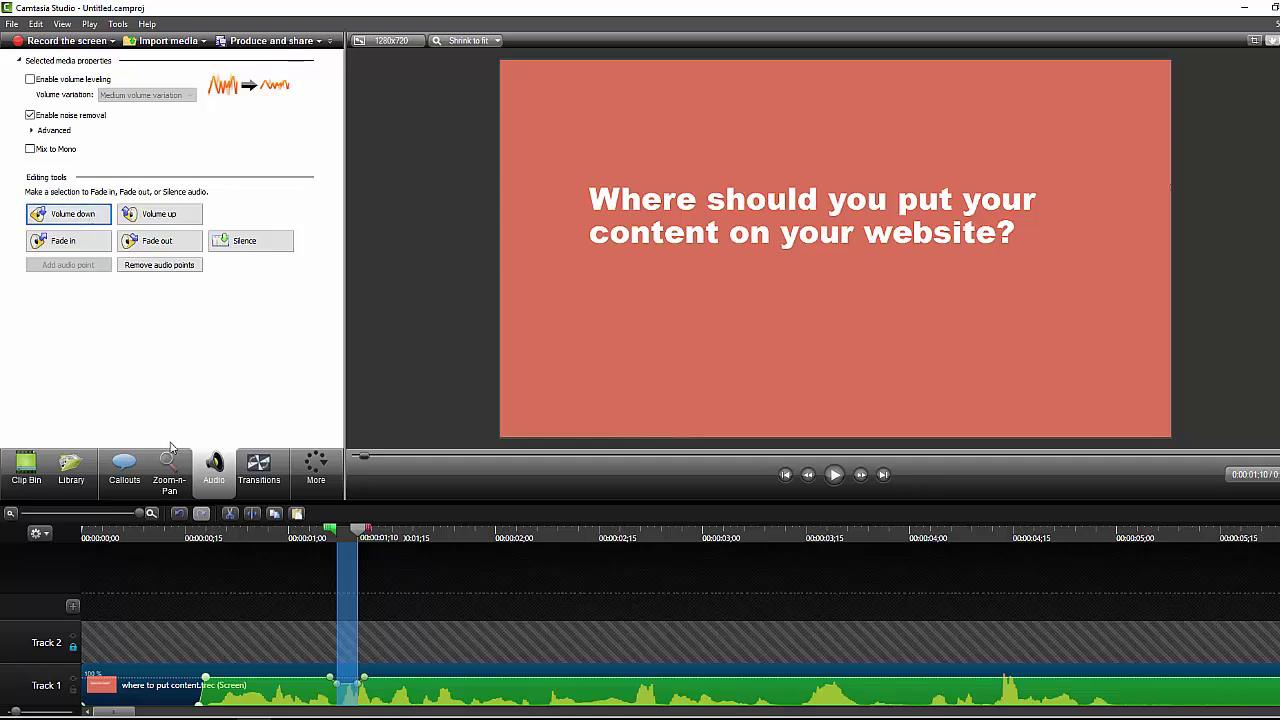
Replay the pop and lower its volume twice more, until a point reads 51 %
left_click(338, 540)
left_click(836, 476)
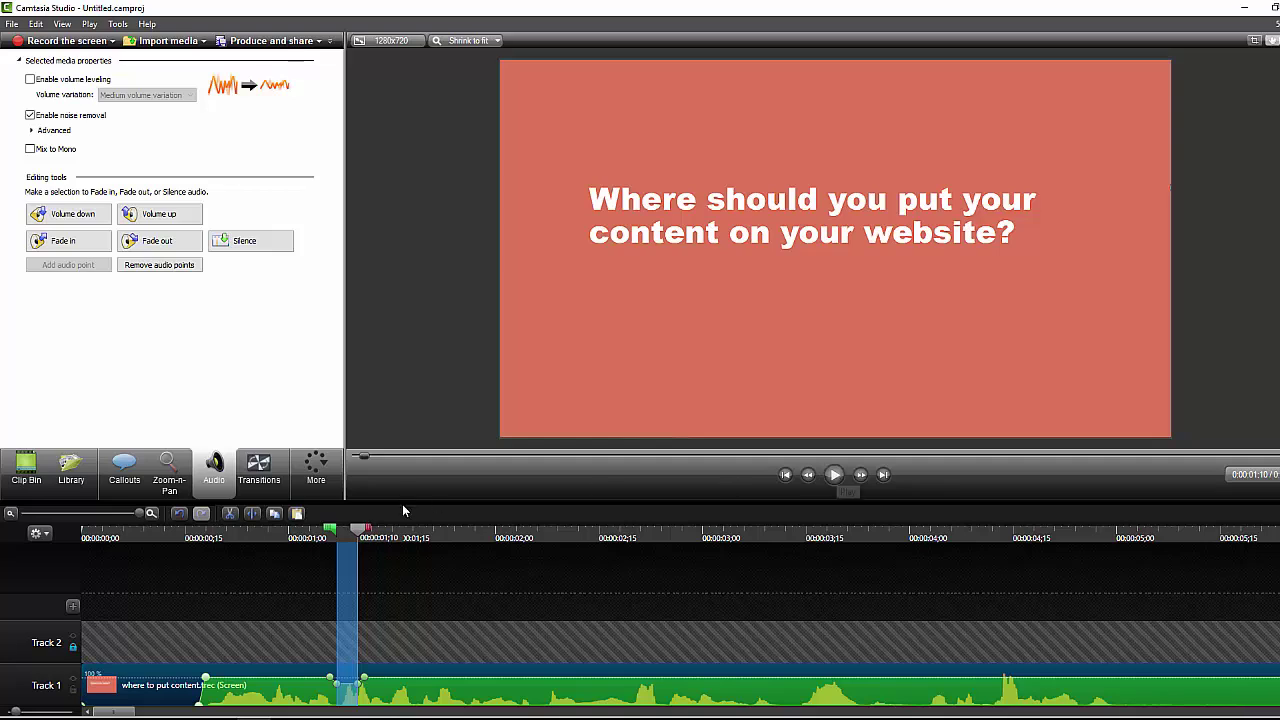
left_click(85, 215)
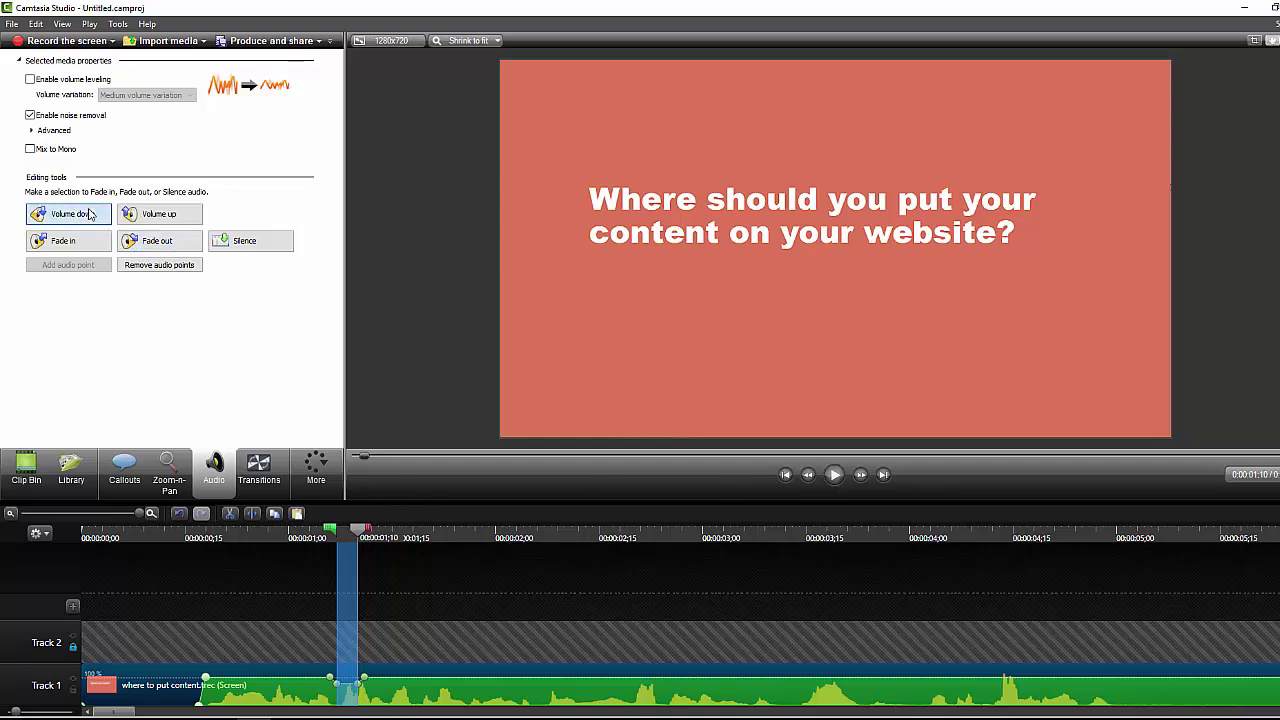
left_click(834, 475)
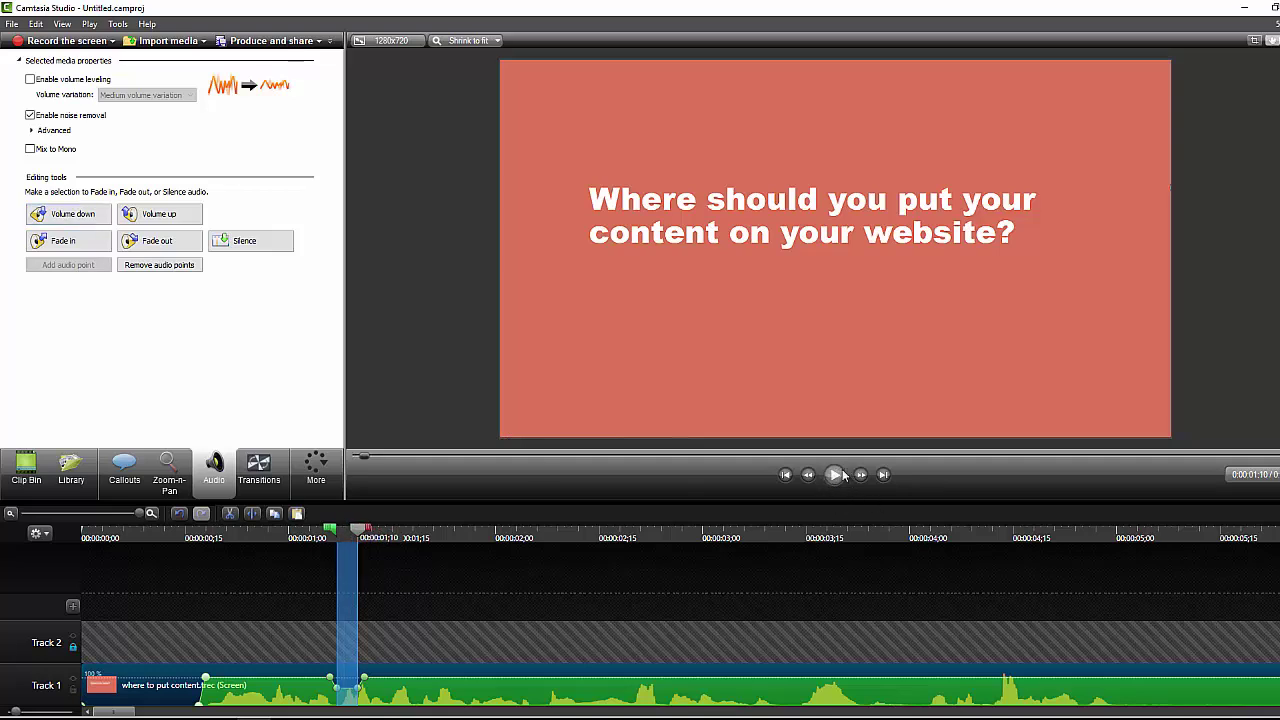
left_click(68, 212)
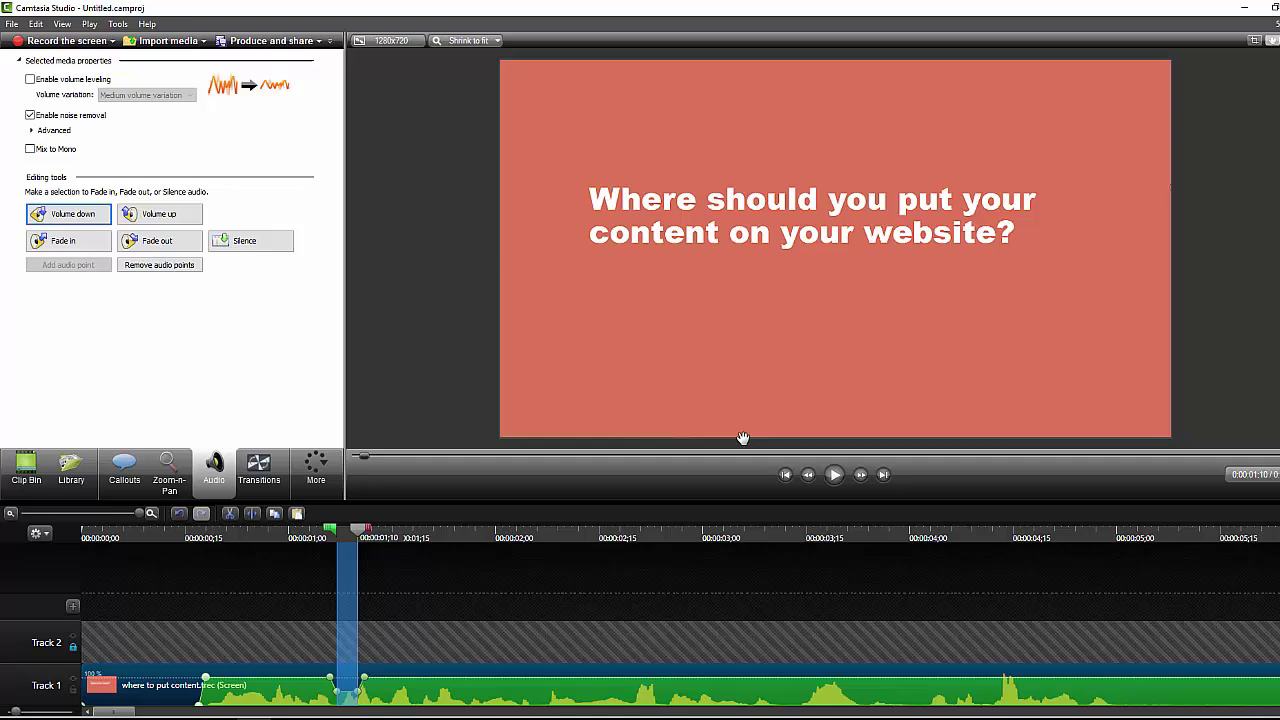
left_click(834, 475)
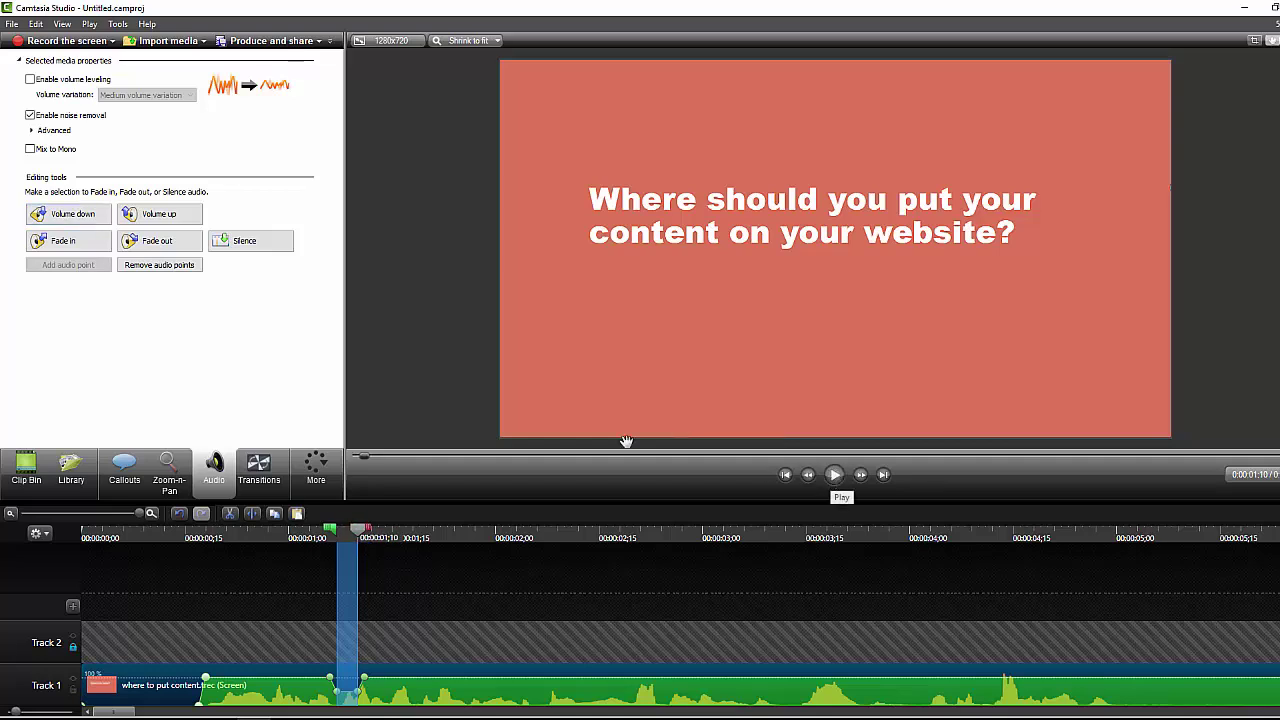
Clear the selection and preview the clip from near the start
left_click(172, 534)
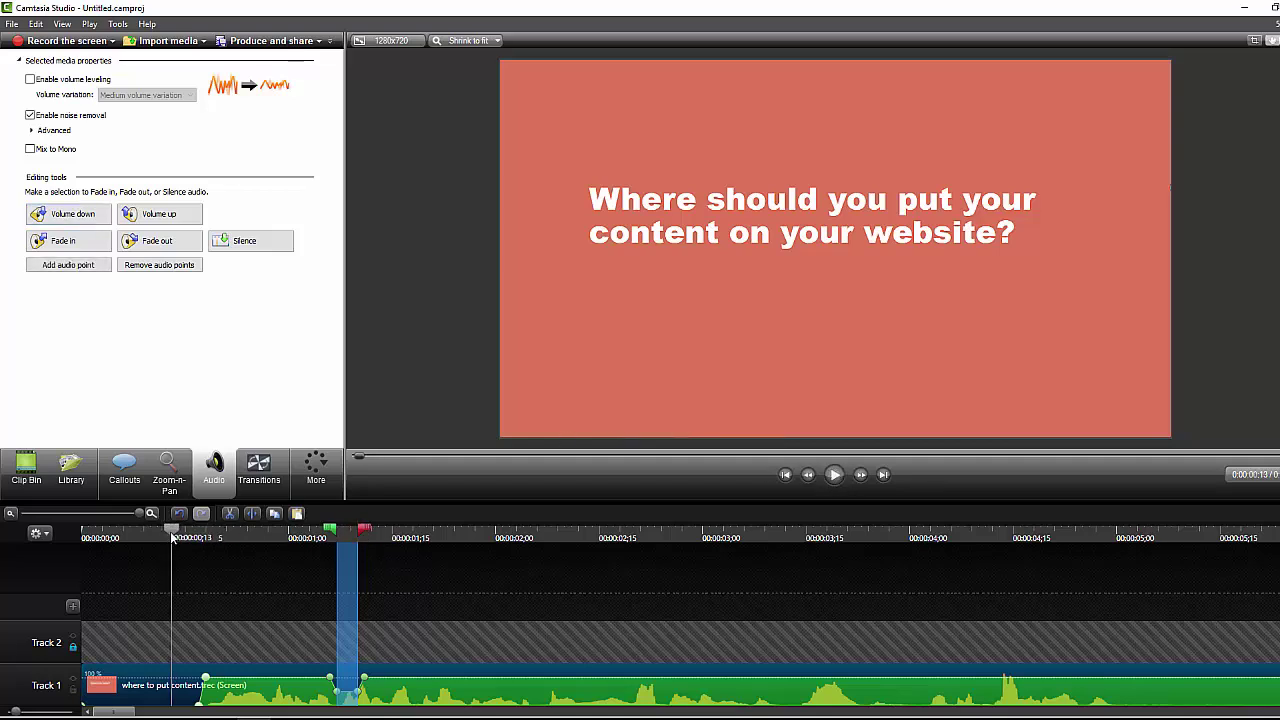
left_click(834, 475)
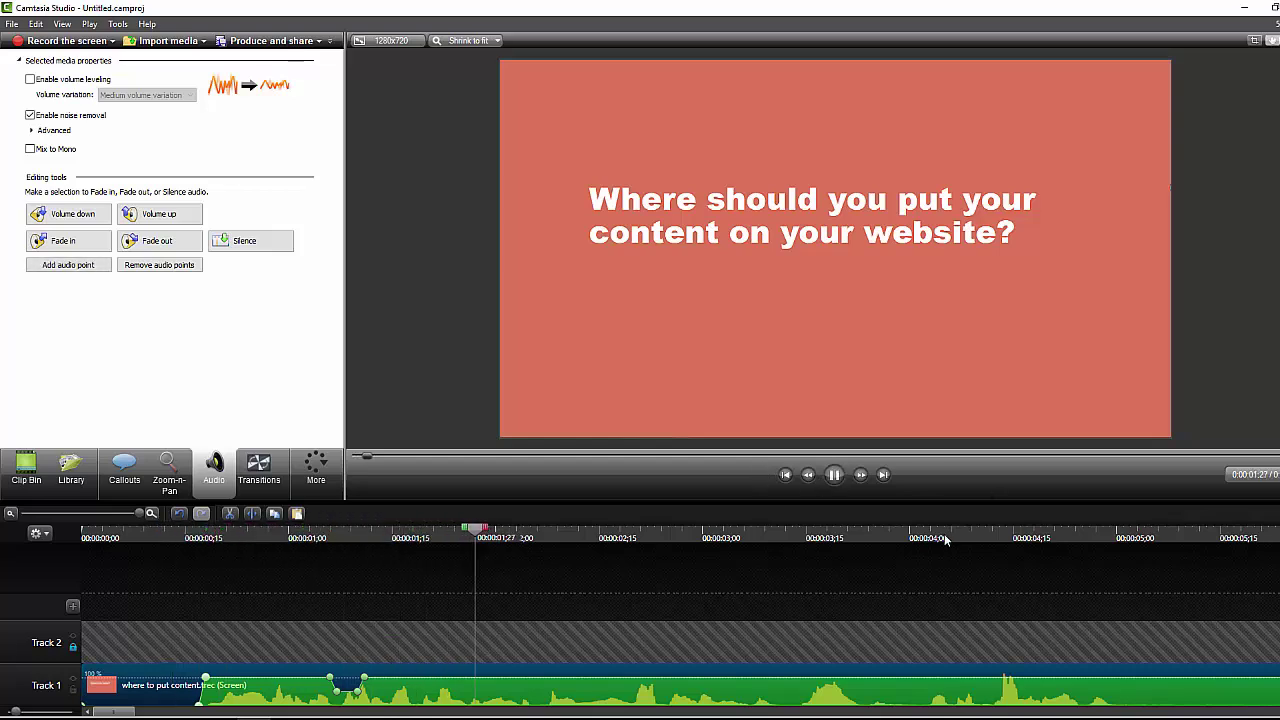
left_click(834, 475)
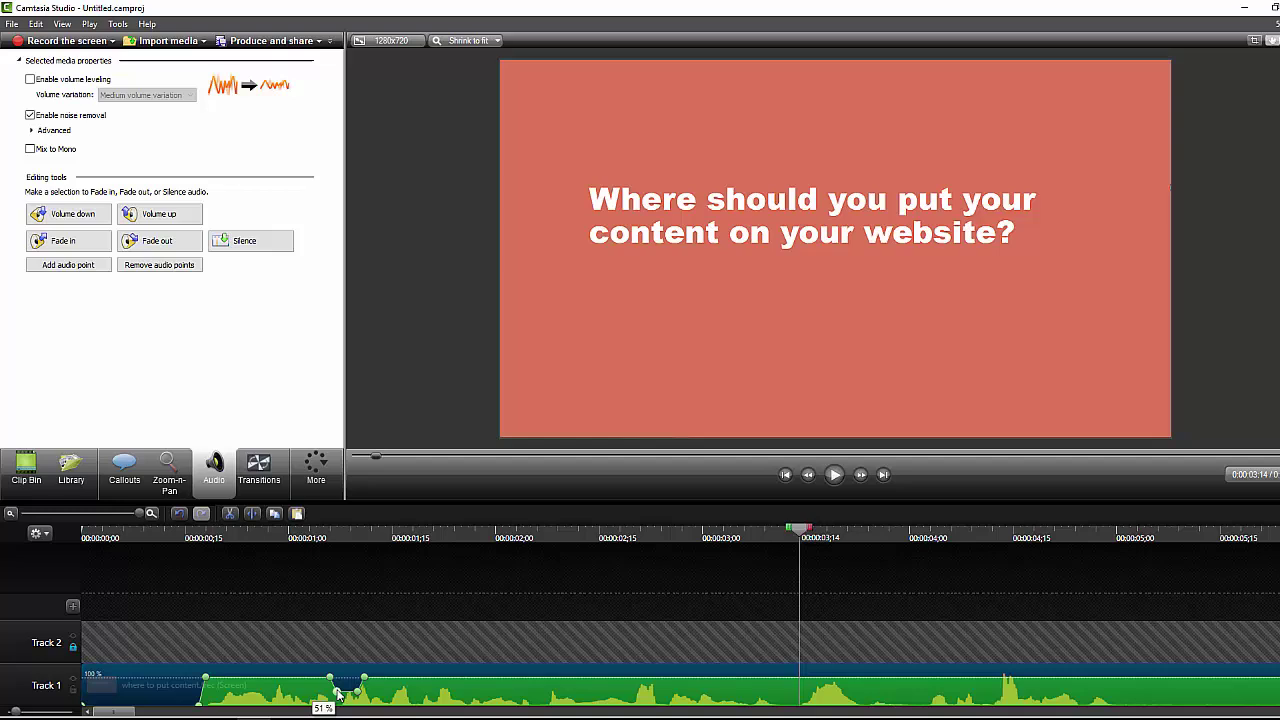
Drag the 1-second volume point on Track 1 down toward 26 %, reaching about 39 %
left_click_drag(338, 694, 358, 698)
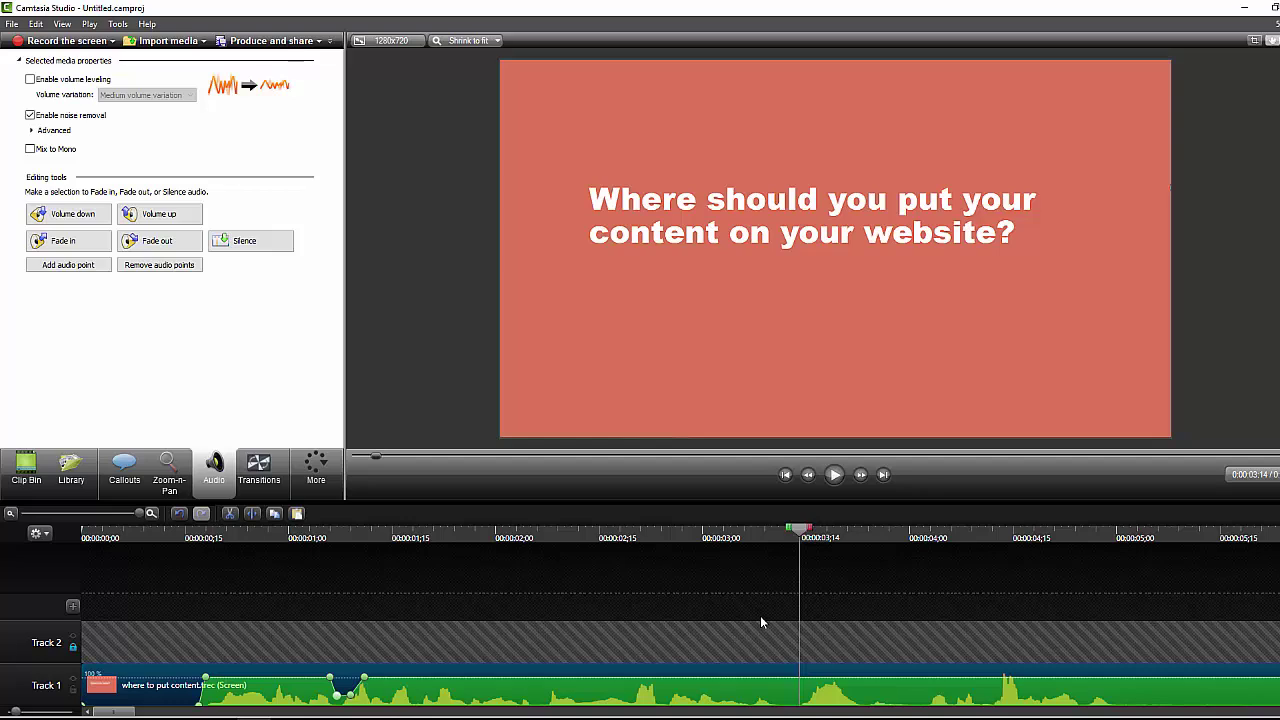
Select the second pop at about 0:04;13–0:04;17 and lower its volume with audio points
left_click_drag(800, 530, 1028, 535)
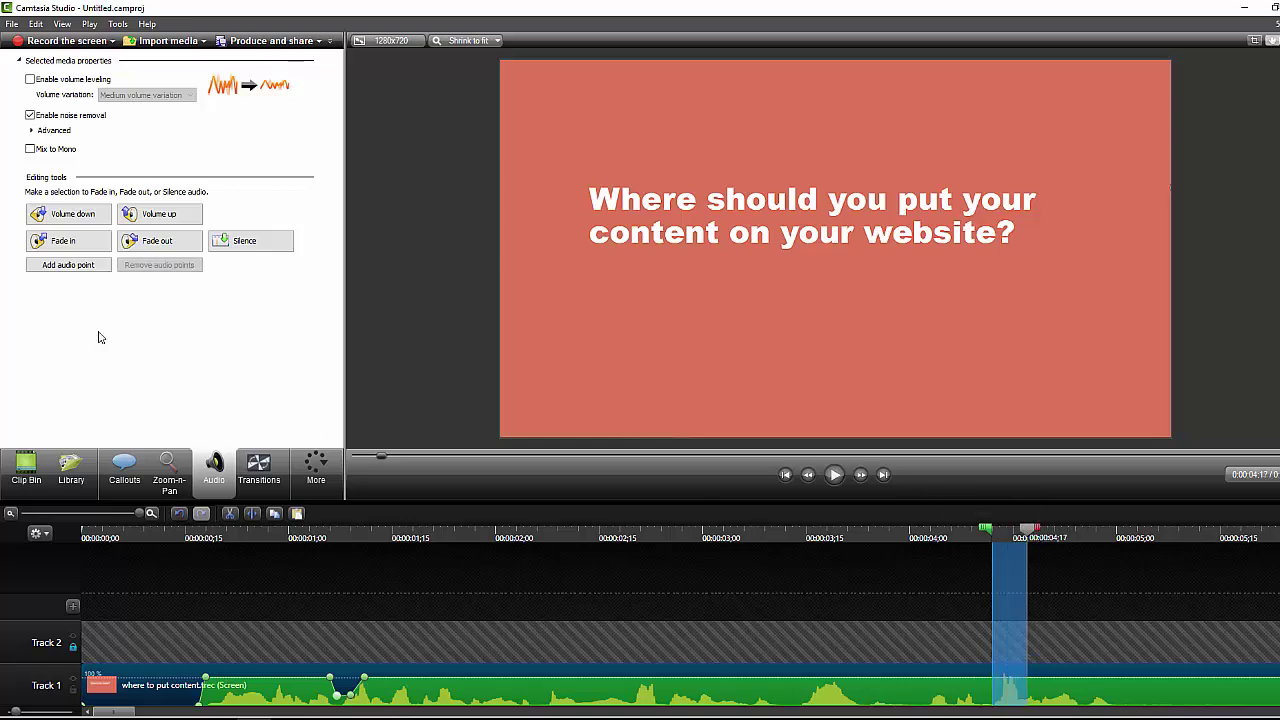
left_click(150, 213)
left_click(53, 216)
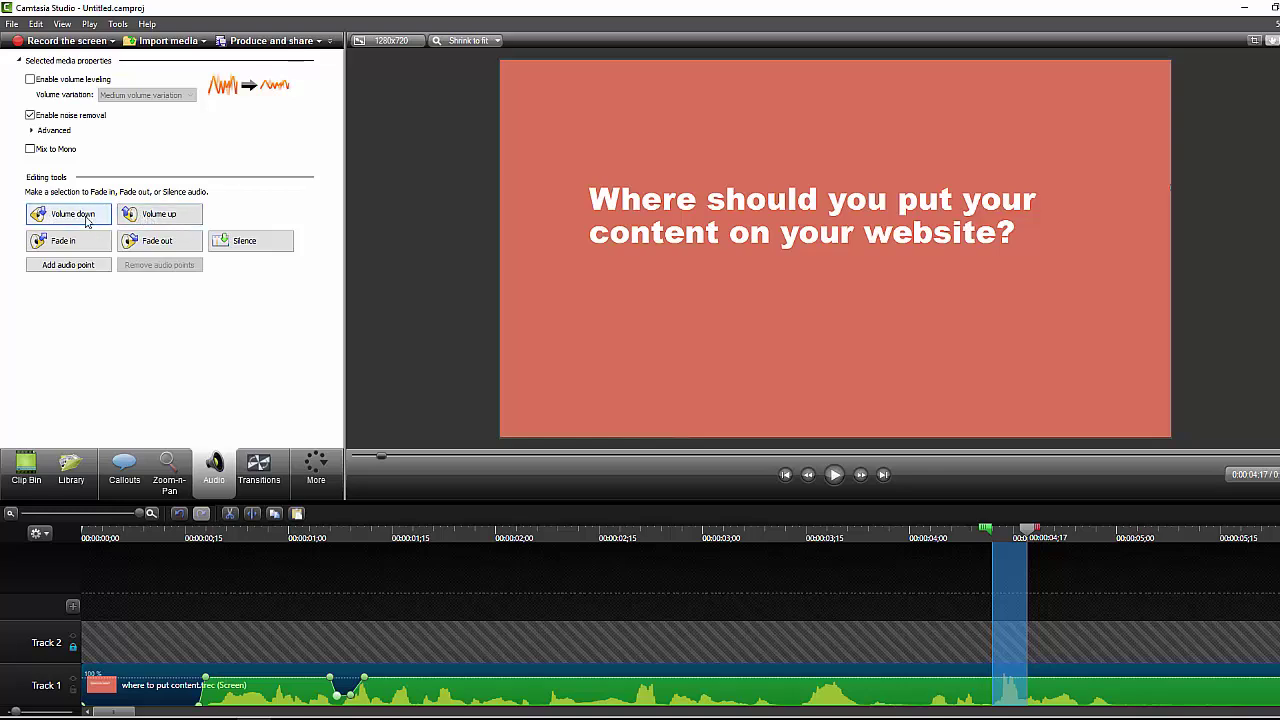
left_click(76, 217)
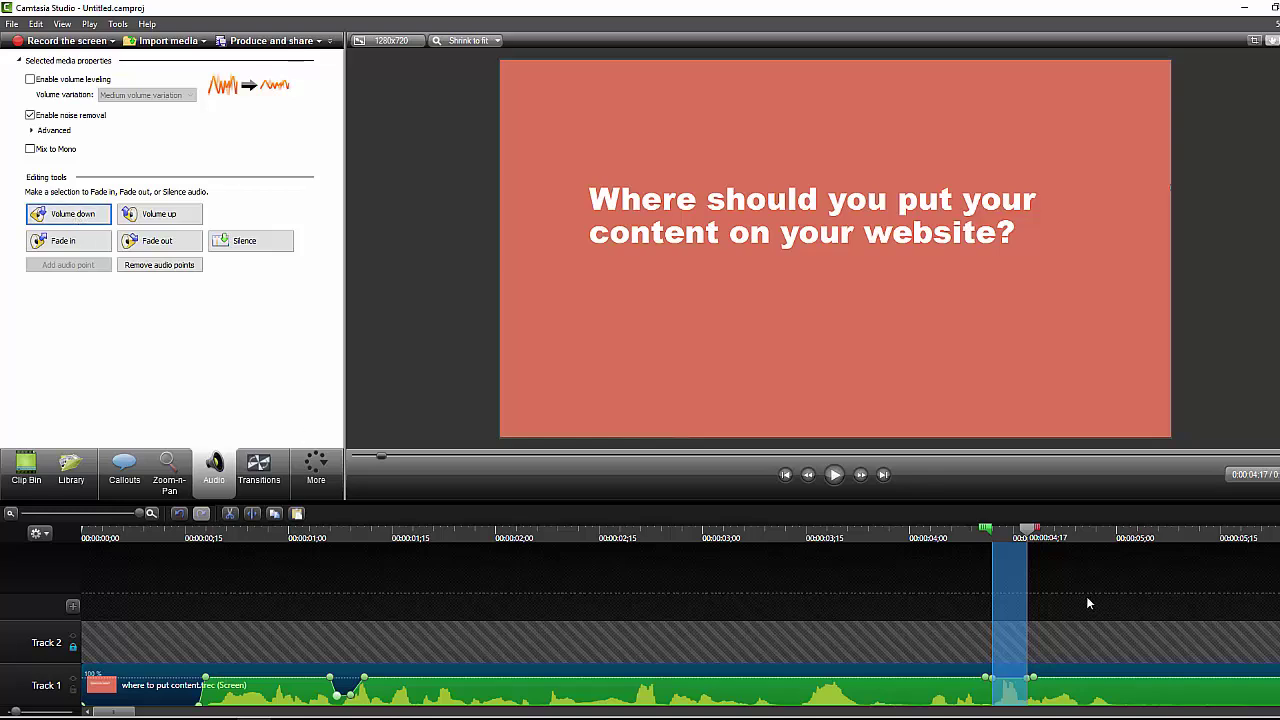
left_click(854, 538)
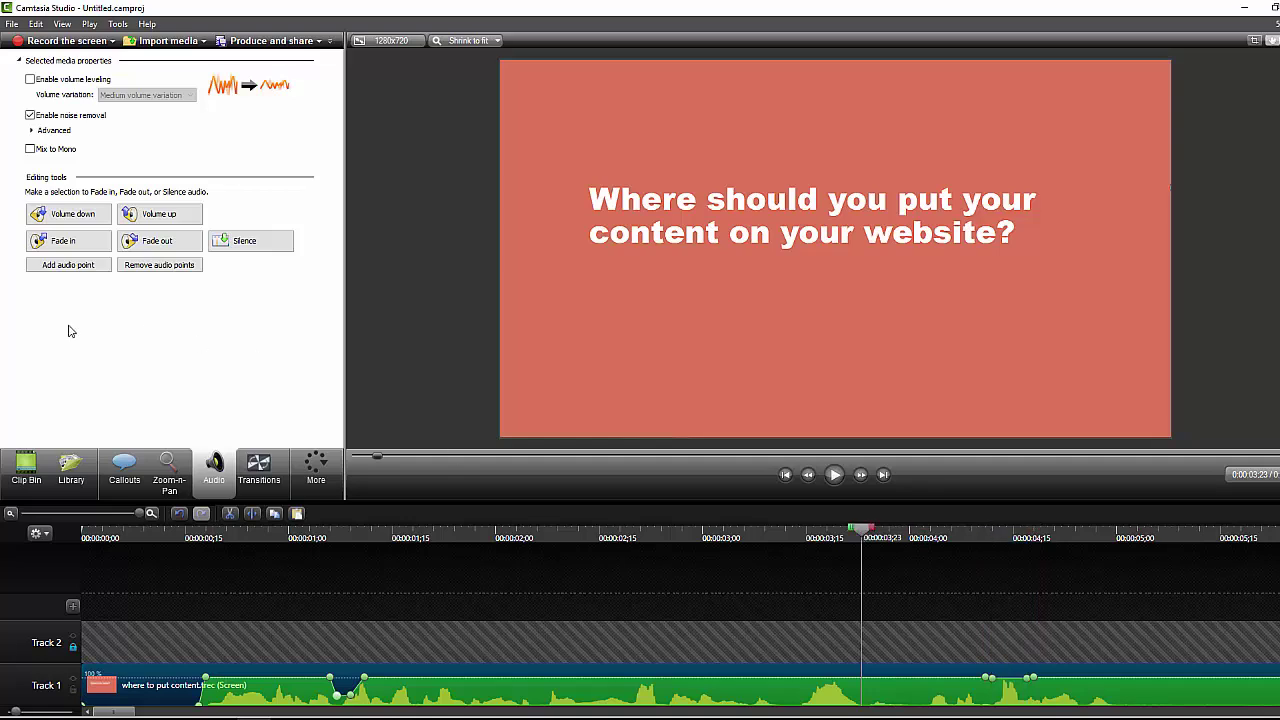
left_click(44, 270)
left_click(58, 132)
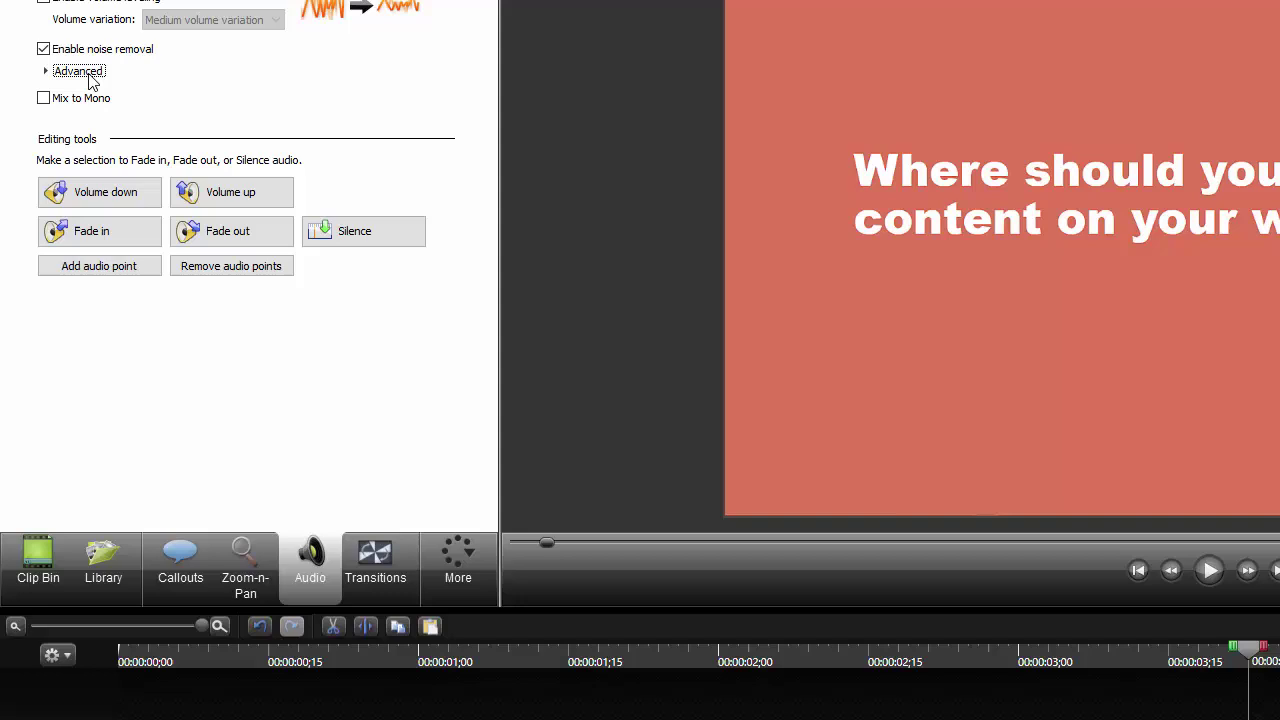
Expand the Advanced noise removal settings, showing sensitivity 50 with clipping and click removal off
left_click(79, 71)
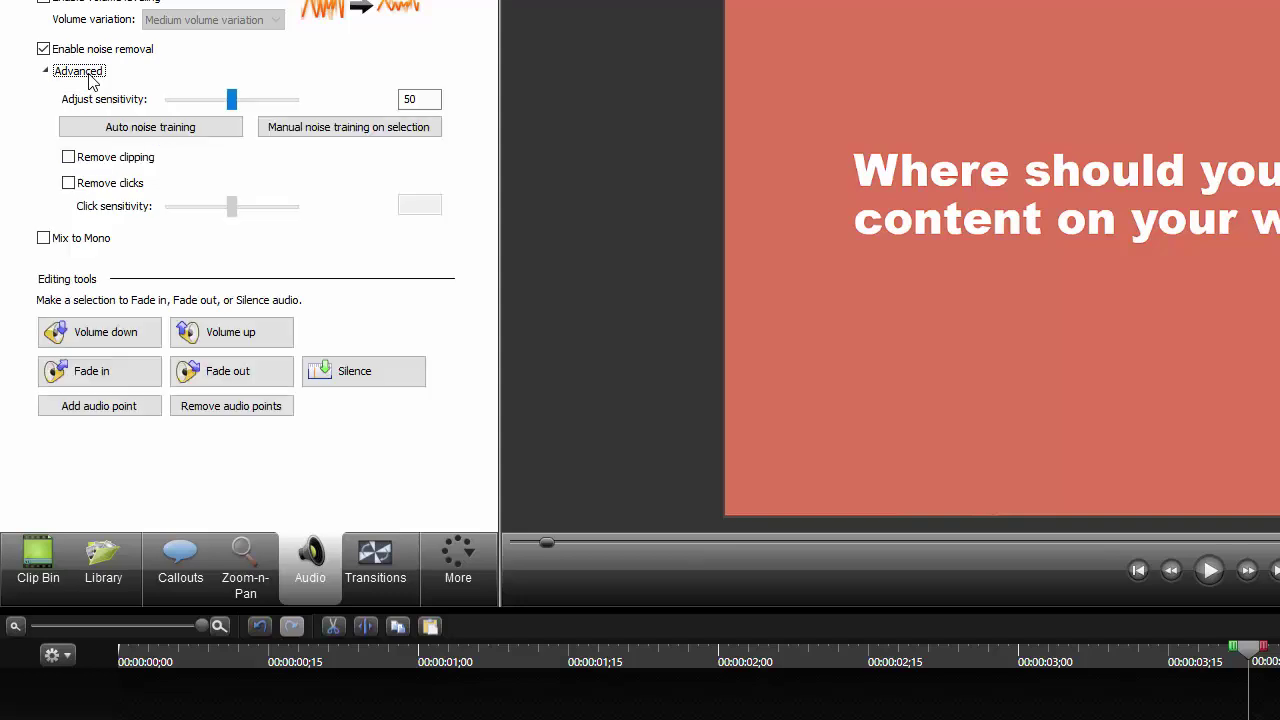